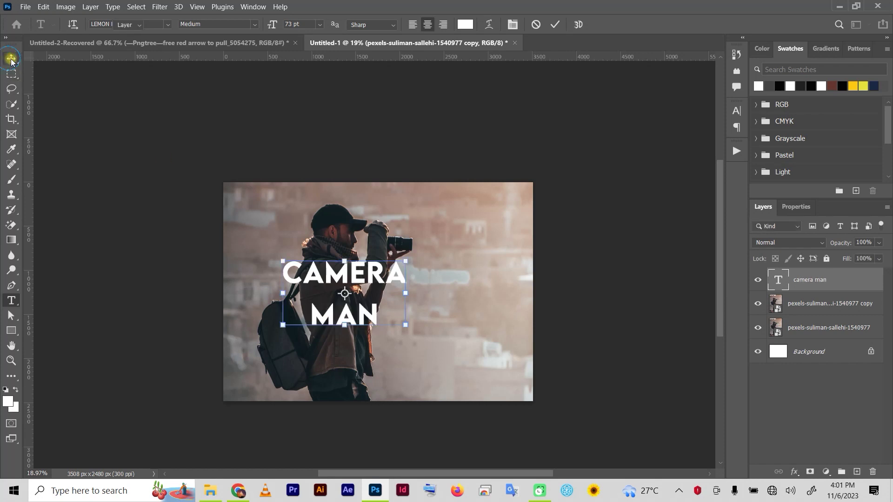
Move the CAMERA MAN text lower over the photo and enlarge the word MAN to 123 pt.
drag(380, 278, 404, 323)
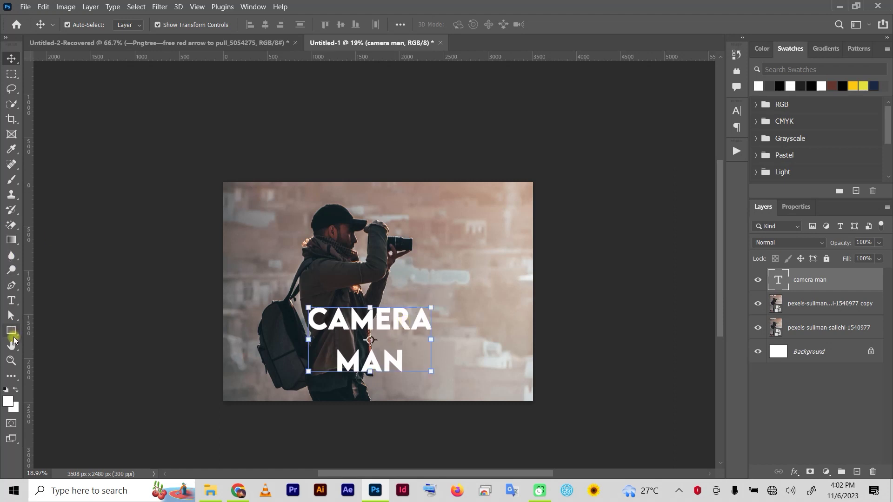
click(11, 301)
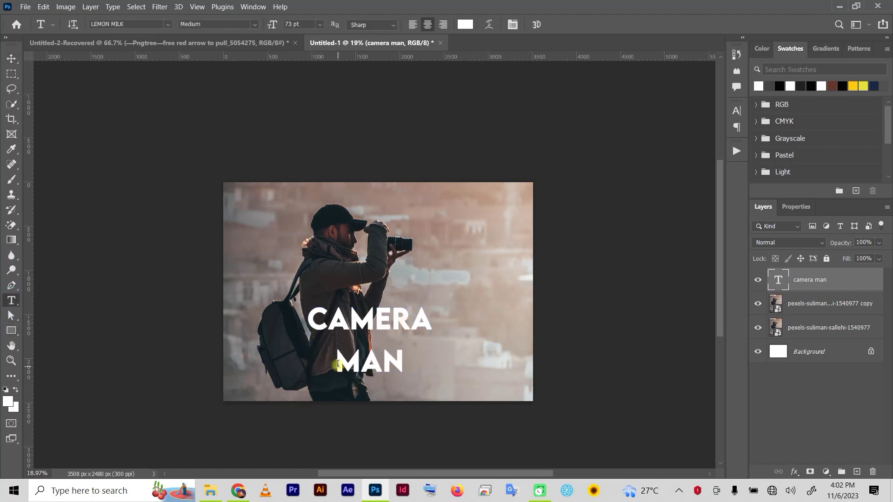
drag(334, 364, 412, 368)
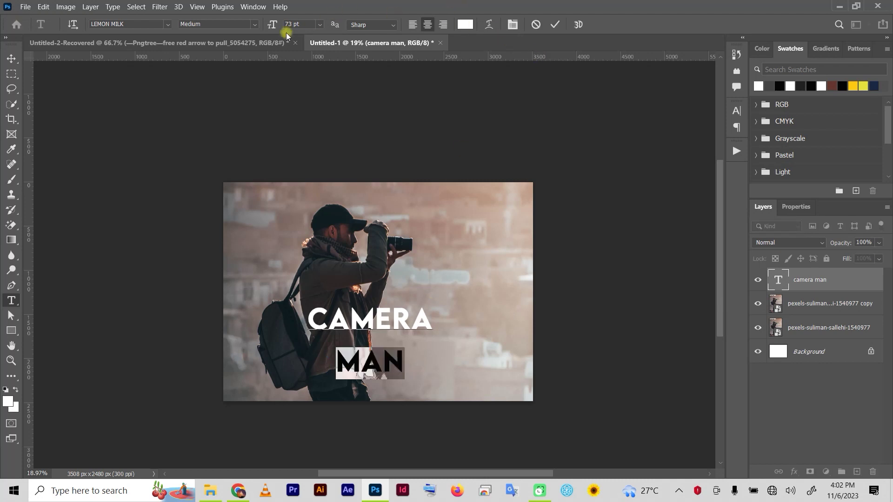
drag(273, 26, 302, 29)
click(553, 26)
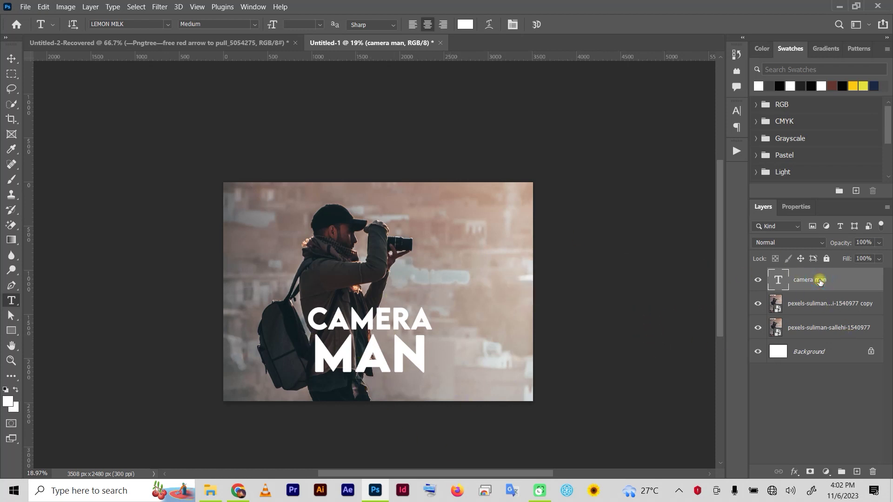
Duplicate the camera man text layer and hide the duplicate.
key(ctrl+j)
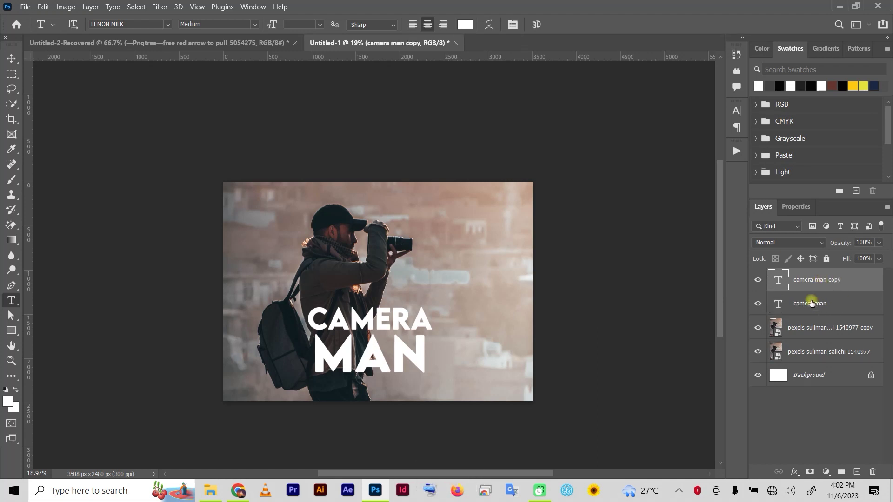
click(758, 280)
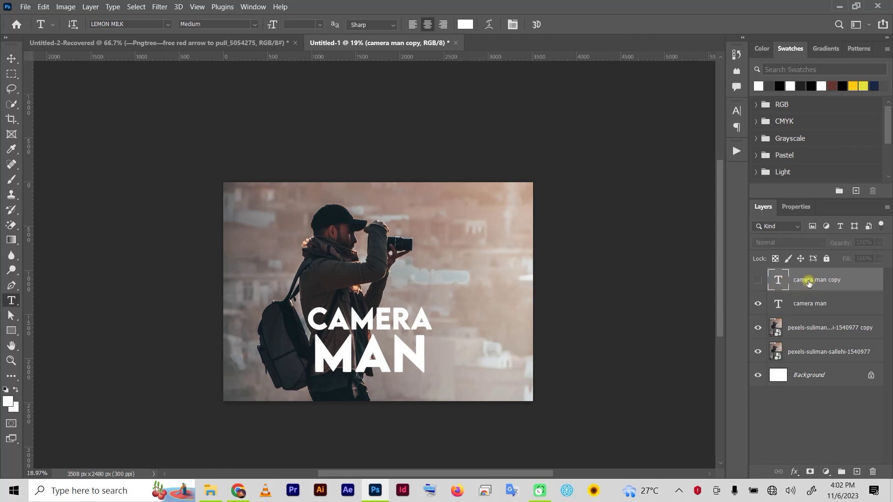
Move the photo copy directly above the camera man text layer and clip it to the text, with the original photo hidden.
drag(810, 329, 811, 298)
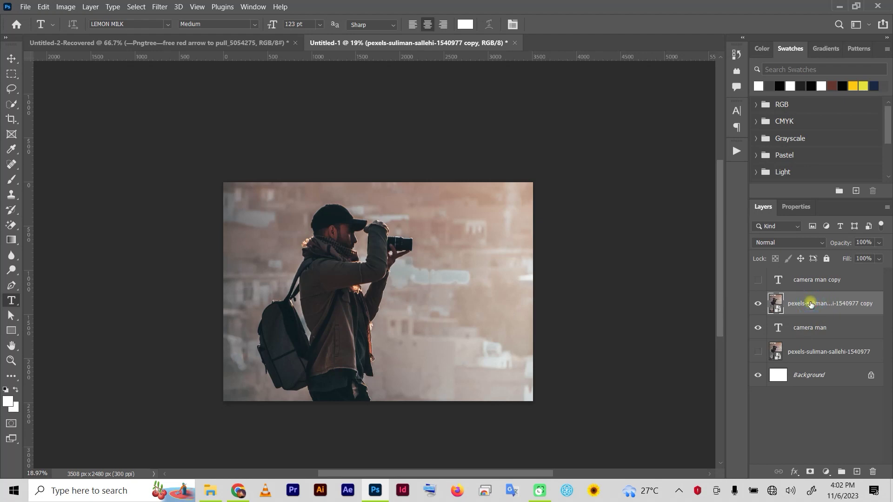
right_click(810, 304)
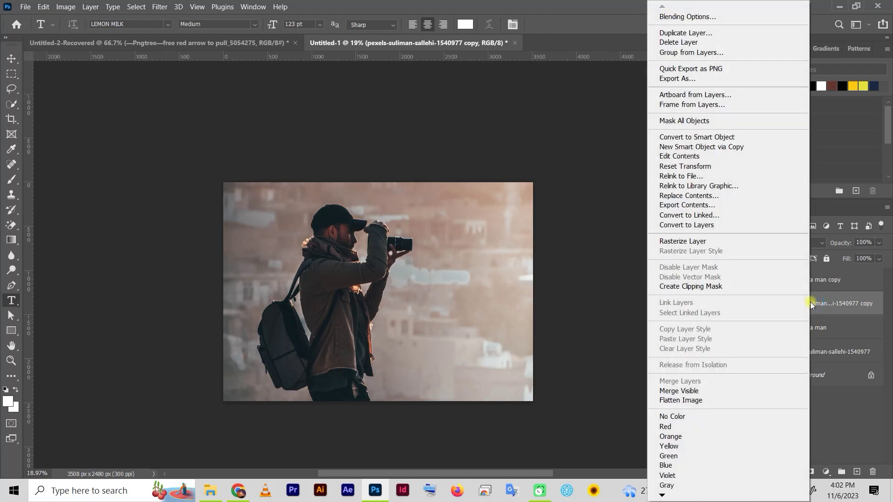
click(689, 285)
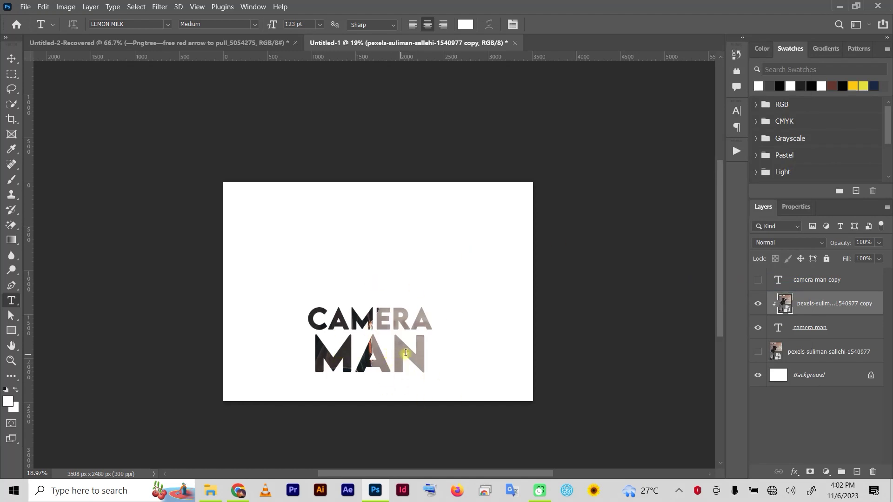
Add a dark grey (#444242) solid color fill layer directly above the Background layer.
click(821, 376)
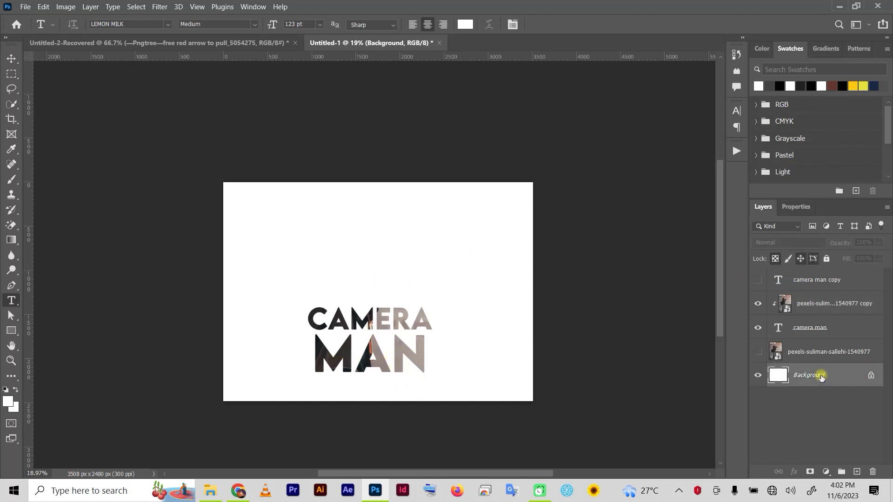
click(826, 472)
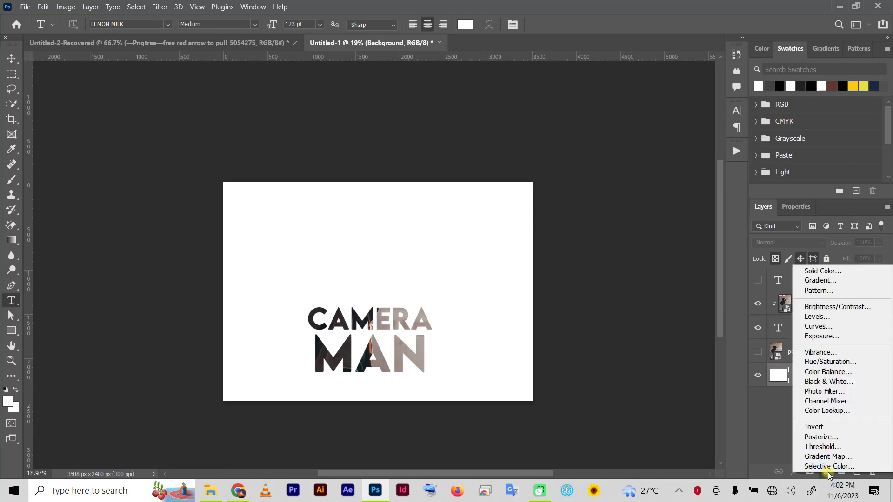
click(813, 273)
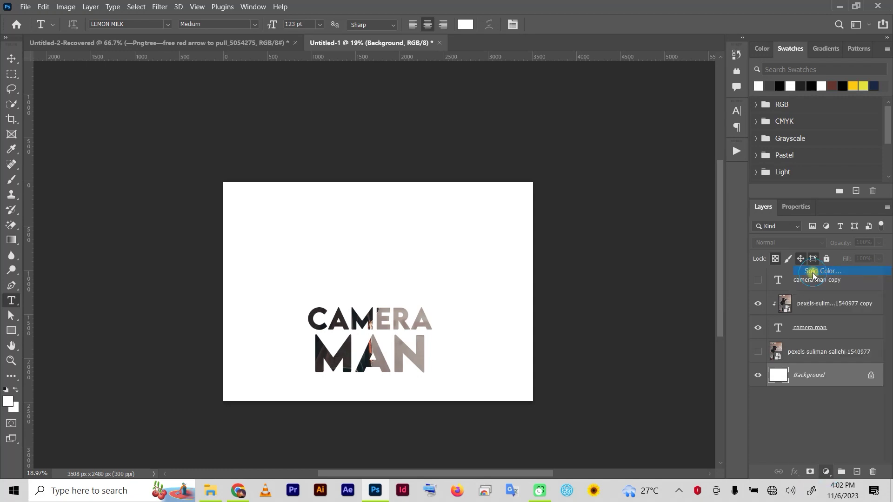
mouse_move(496, 321)
mouse_down()
mouse_move(498, 311)
mouse_move(501, 325)
mouse_move(501, 313)
mouse_move(536, 325)
mouse_move(504, 330)
mouse_move(499, 319)
mouse_move(554, 313)
mouse_move(611, 336)
mouse_move(576, 345)
mouse_move(604, 325)
mouse_move(603, 299)
mouse_move(585, 277)
mouse_move(568, 272)
mouse_move(494, 342)
mouse_move(501, 306)
mouse_up()
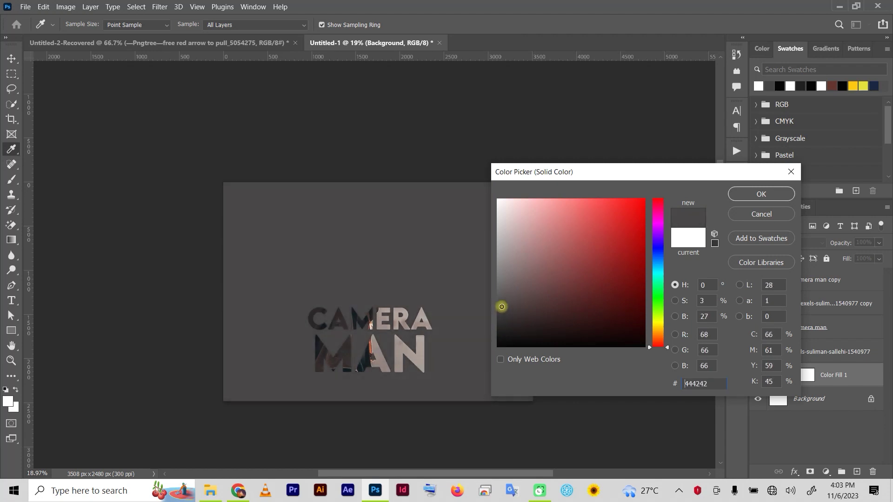
click(763, 194)
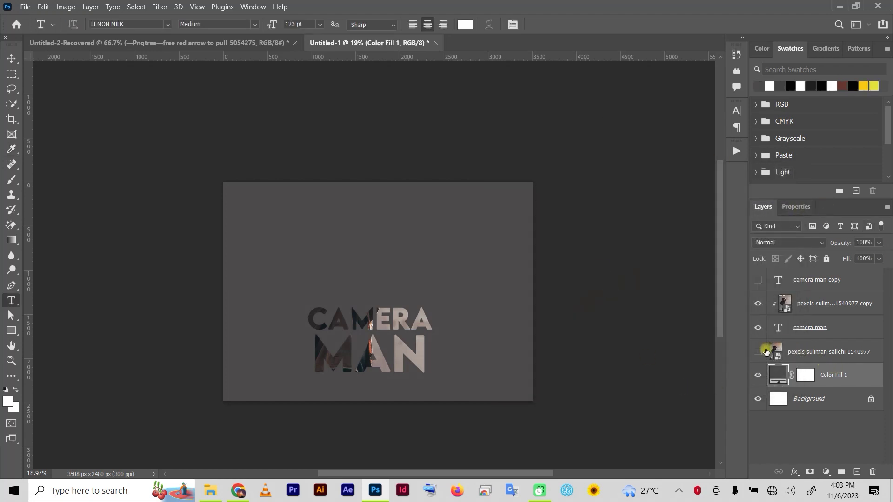
Show the camera man copy text layer and set its fill to 0%.
click(758, 280)
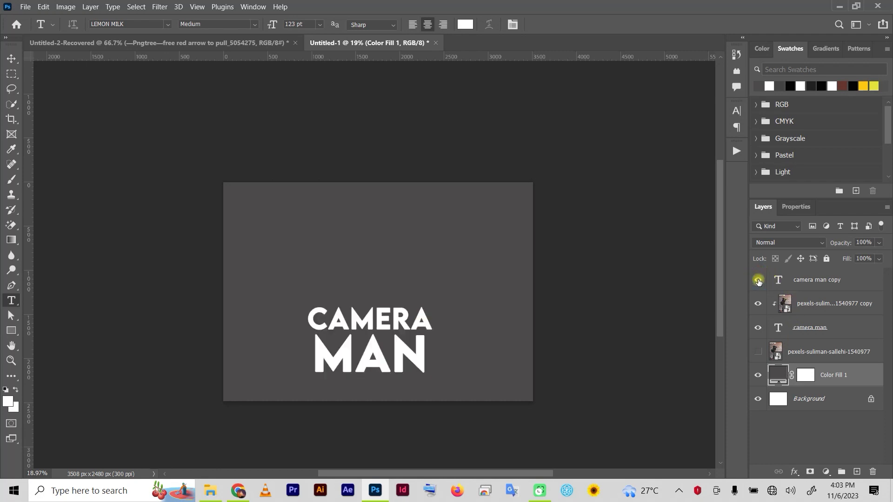
click(805, 281)
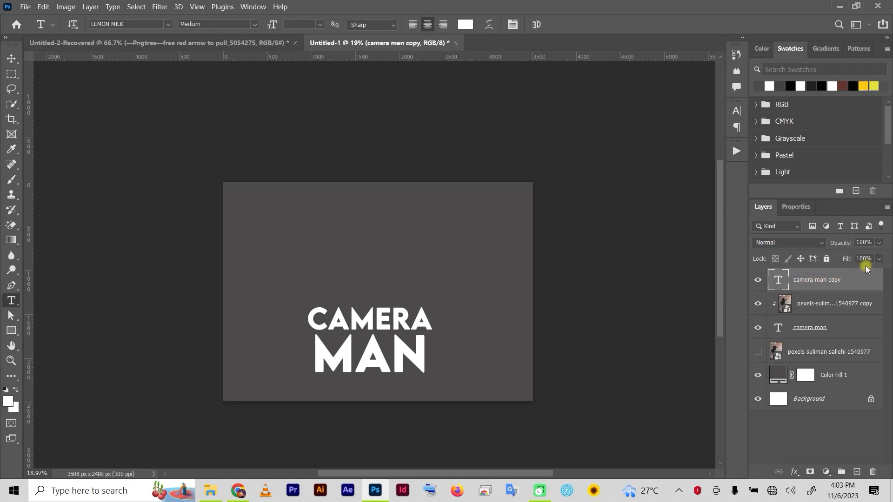
drag(849, 260, 727, 279)
Give the camera man copy layer an 8 px outside stroke with the yellow-to-white gradient.
right_click(839, 279)
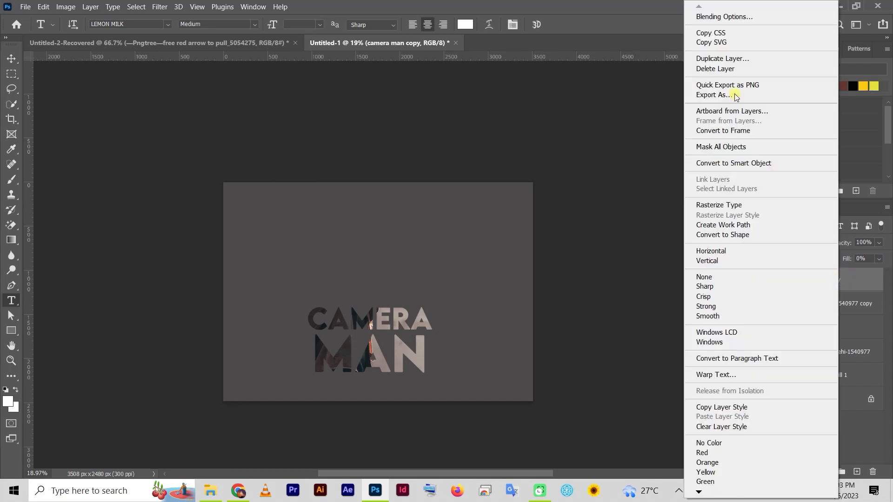
click(714, 13)
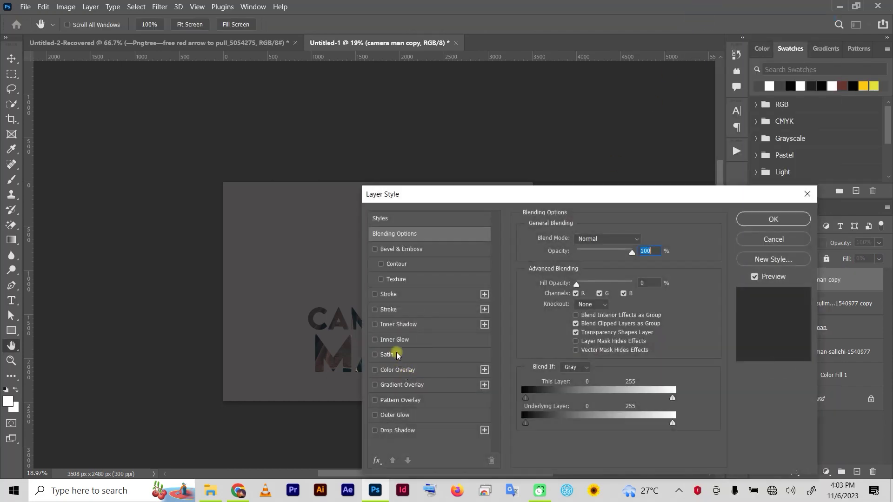
click(399, 295)
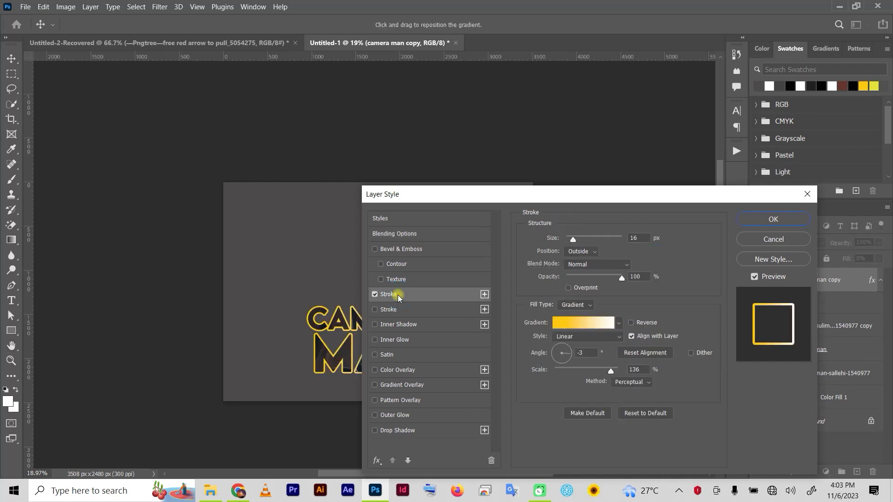
drag(479, 195, 571, 170)
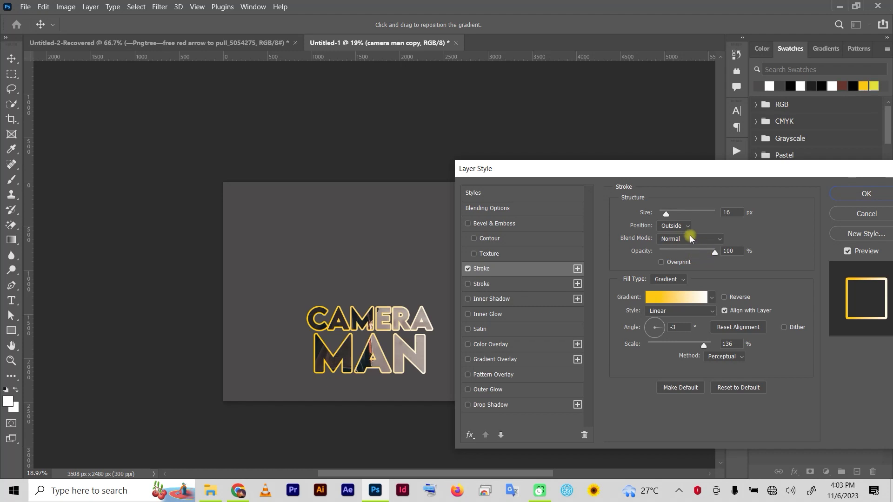
drag(666, 216, 663, 214)
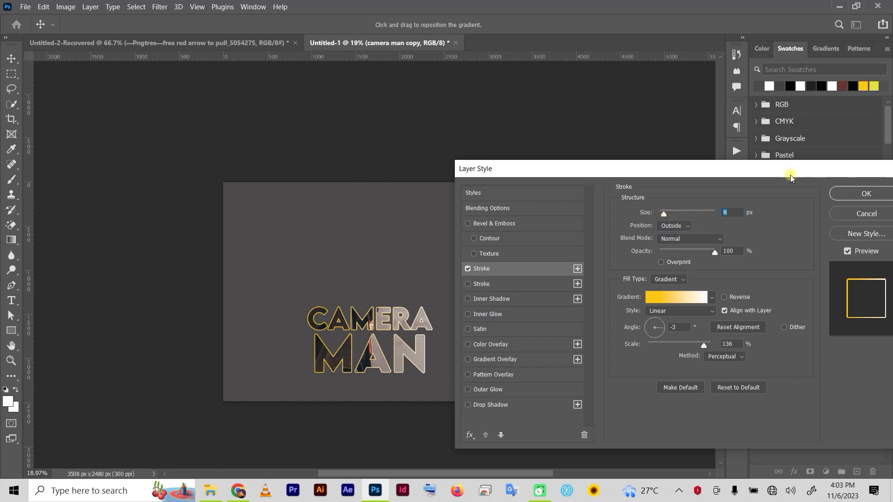
drag(791, 172, 709, 224)
click(786, 245)
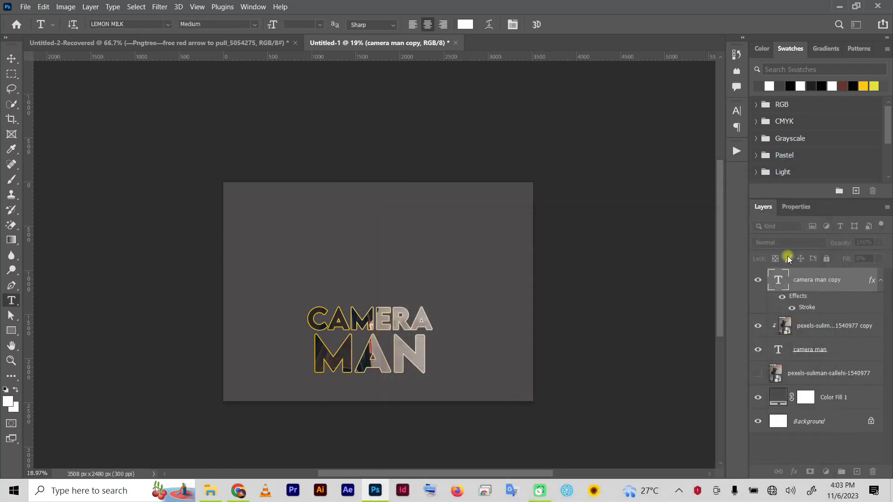
Show the original photo layer and select the man in it with automatic subject selection.
click(758, 375)
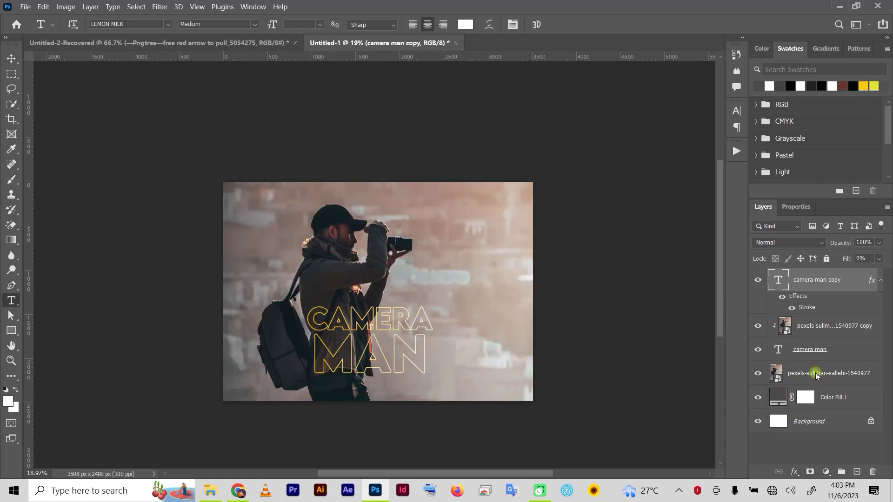
click(817, 376)
scroll(490, 305, up, 1)
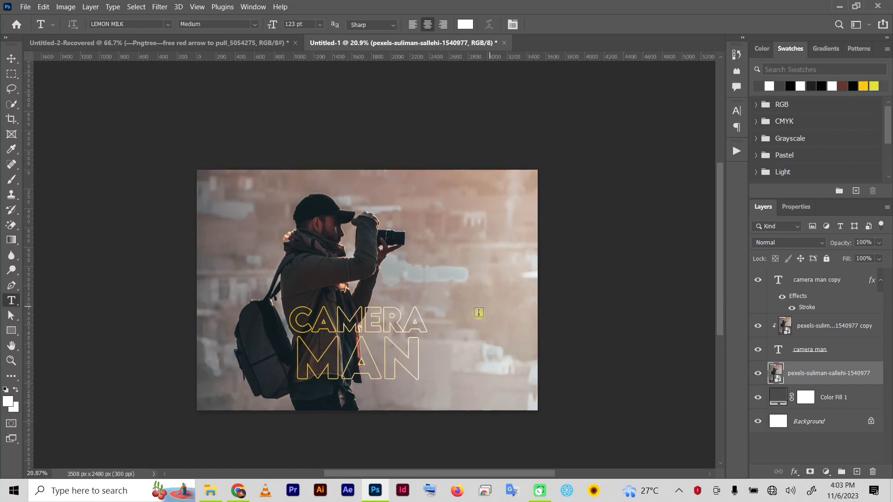
scroll(379, 270, up, 3)
key(space)
drag(453, 261, 541, 233)
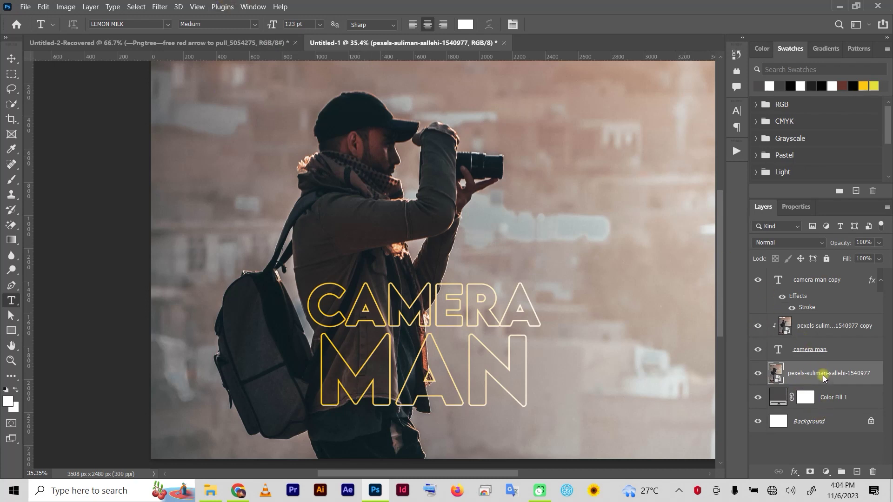
click(136, 7)
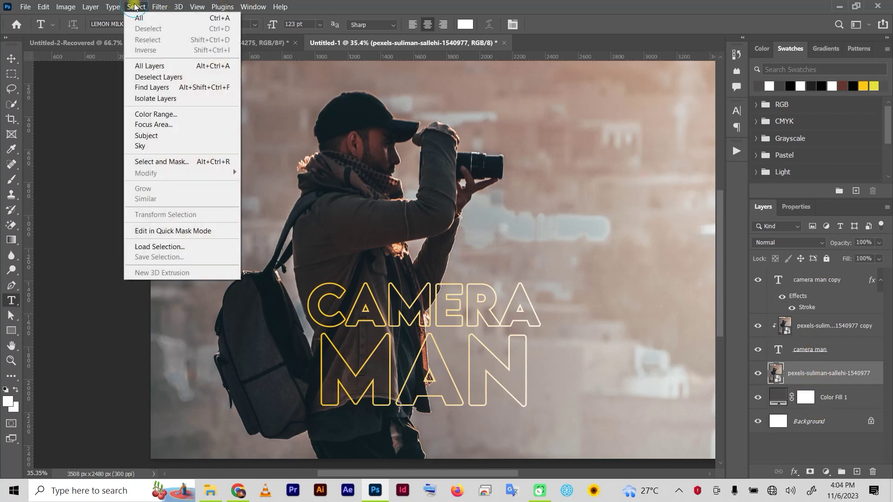
click(157, 135)
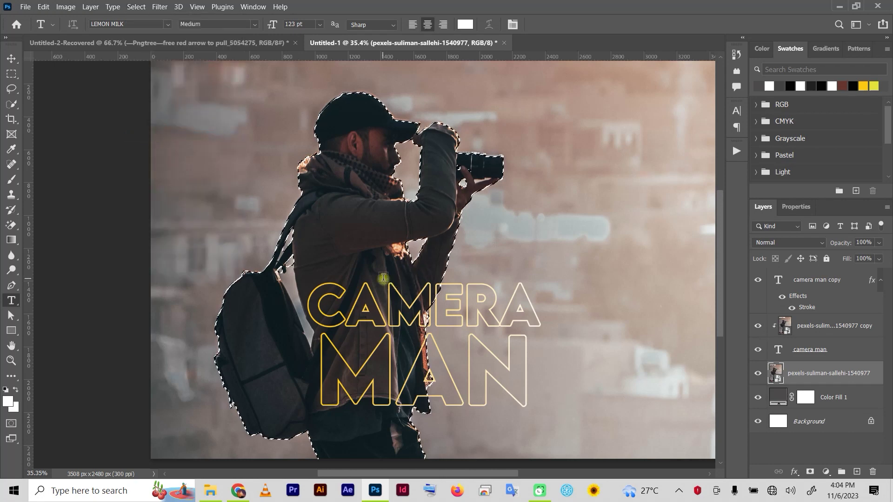
Subtract the background gap between the backpack and the man's jacket from the selection with the Lasso tool.
scroll(389, 251, up, 8)
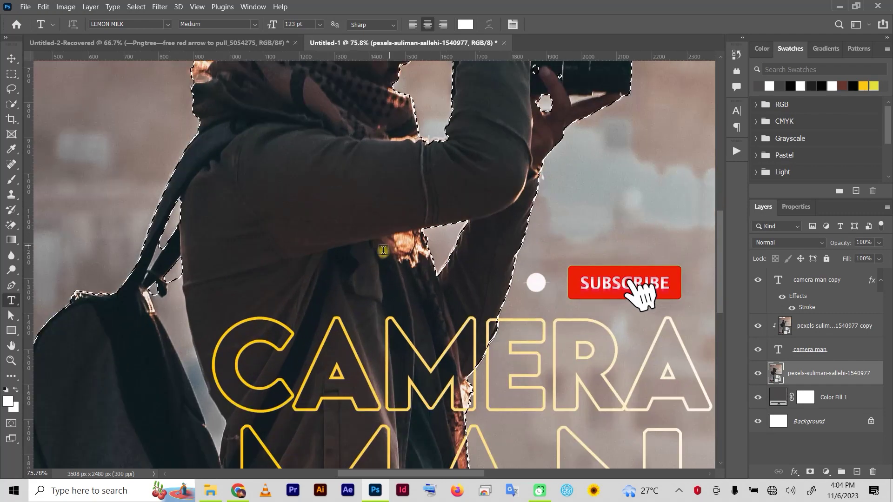
key(space)
drag(239, 289, 274, 59)
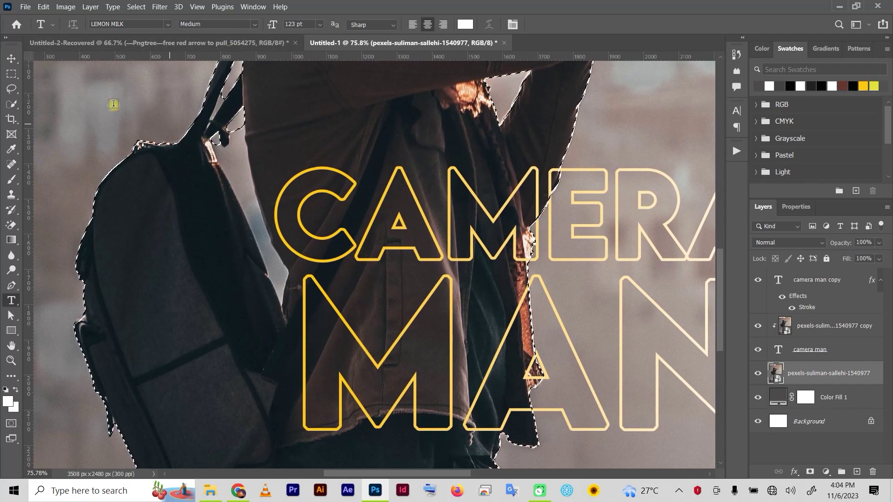
click(12, 88)
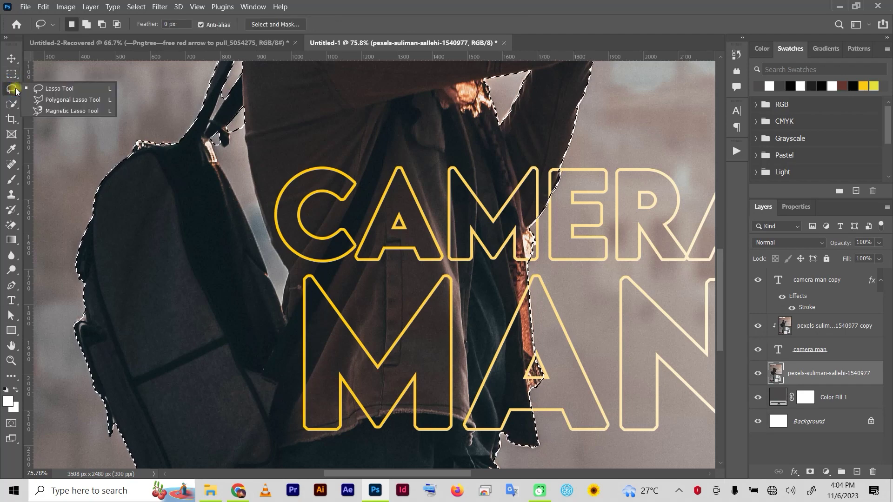
click(40, 94)
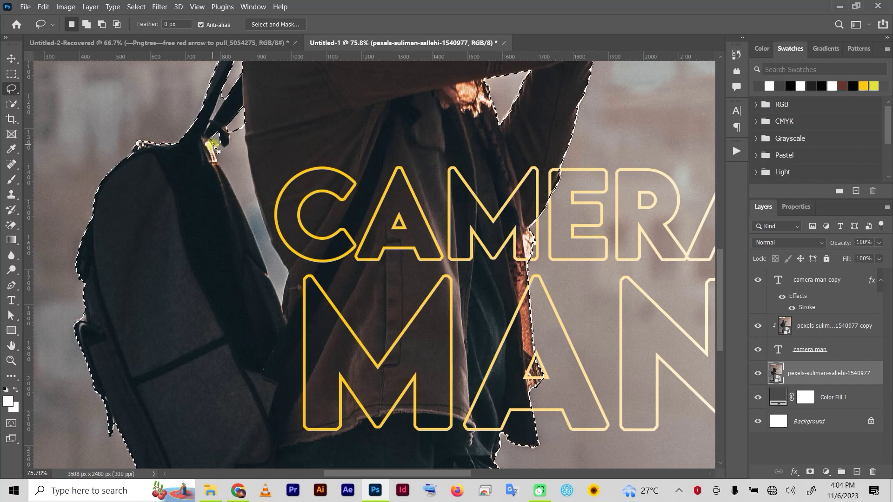
key(shift)
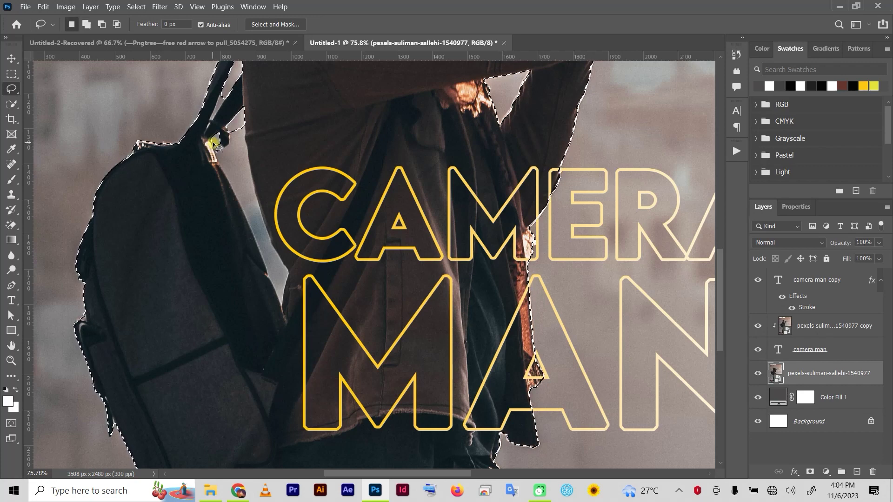
key(alt)
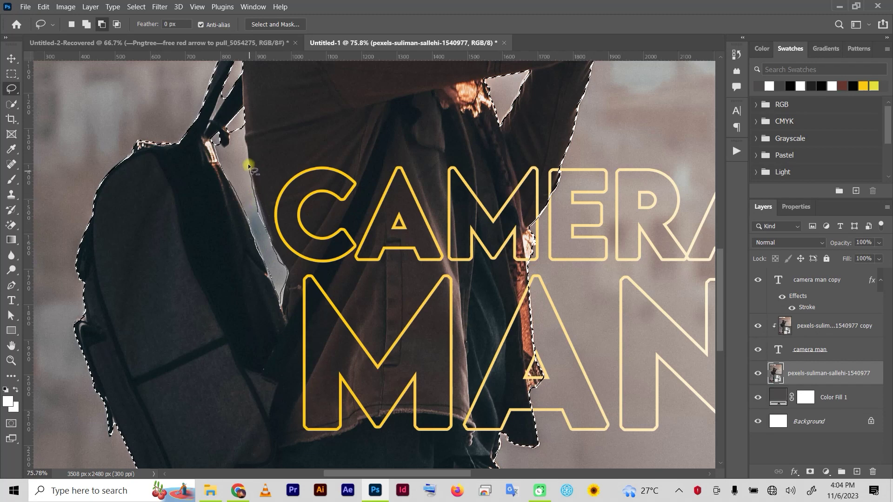
drag(244, 129, 244, 108)
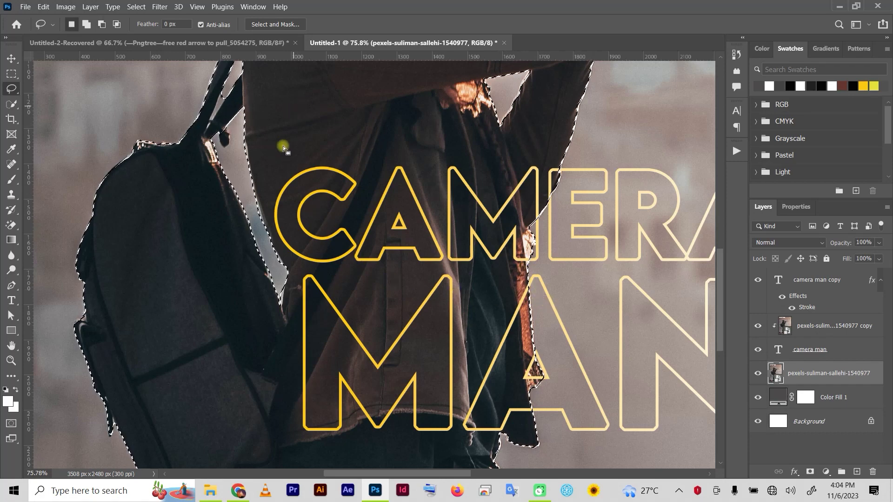
Subtract the narrow background gap between the two backpack straps from the selection with the Lasso tool.
key(space)
drag(282, 150, 272, 257)
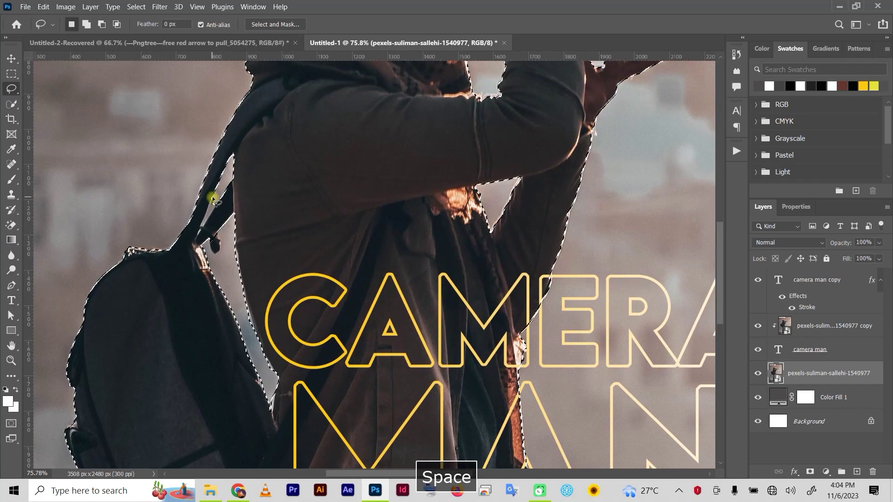
key(alt)
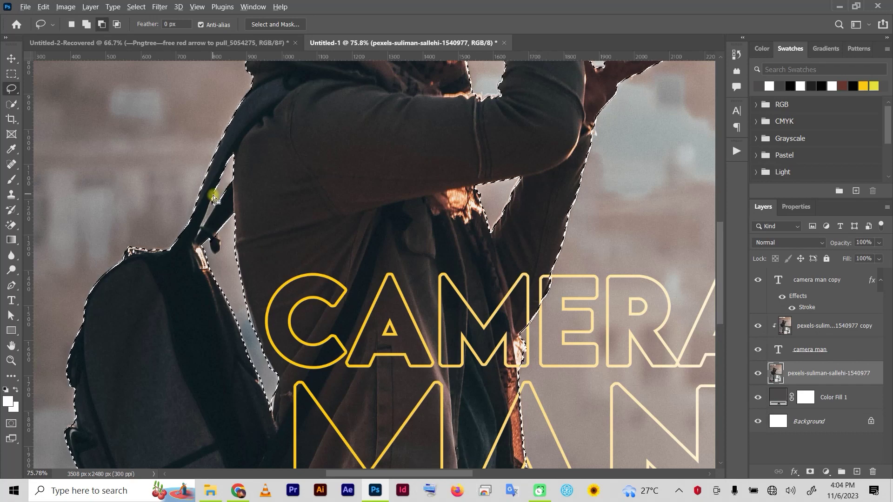
scroll(260, 202, up, 5)
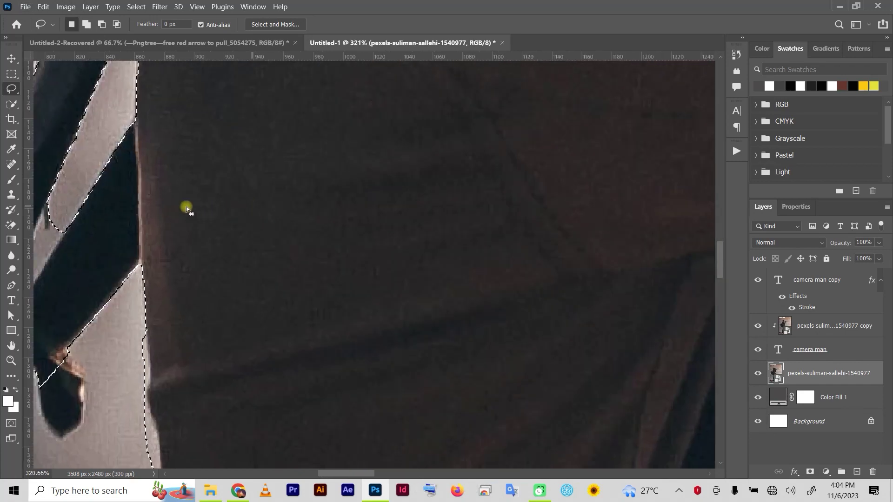
key(space)
drag(191, 177, 402, 157)
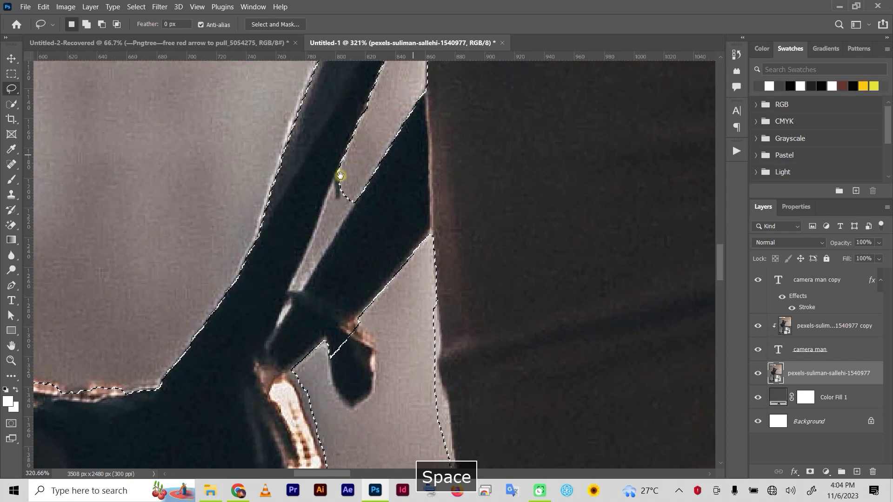
key(alt)
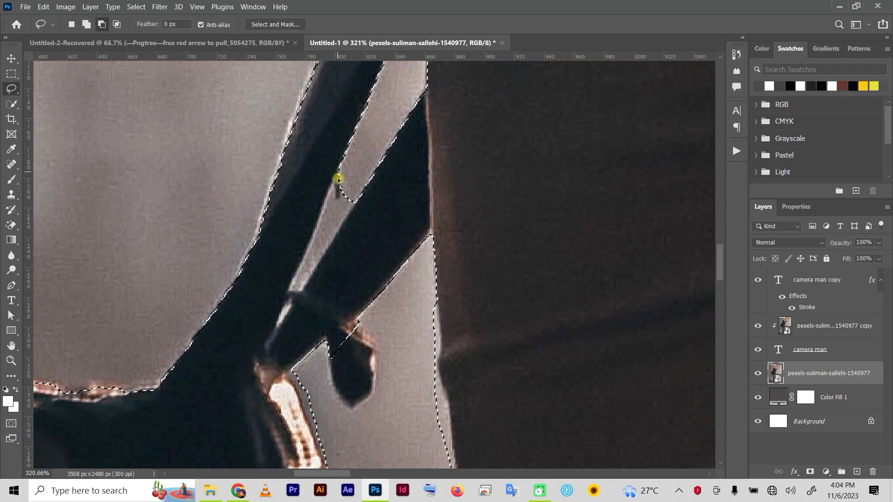
drag(338, 179, 331, 199)
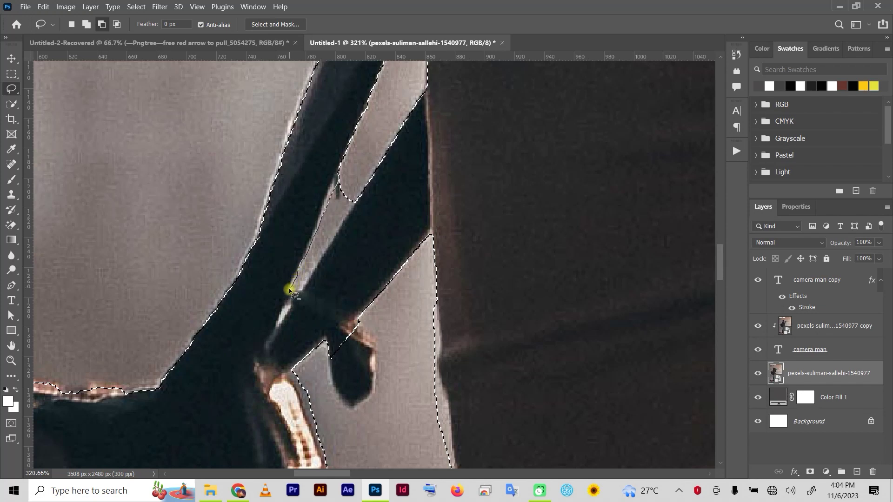
mouse_move(298, 292)
mouse_down()
mouse_move(355, 202)
mouse_move(360, 182)
mouse_move(350, 166)
mouse_move(335, 181)
mouse_up()
Trim the leftover background strip along the back edge of the jacket, below the straps, from the selection.
key(space)
drag(538, 199, 280, 143)
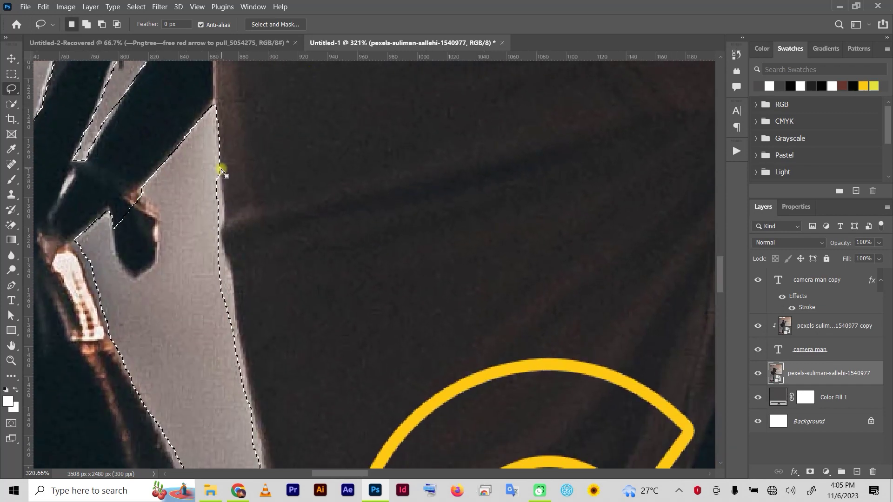
key(alt)
drag(215, 162, 251, 418)
mouse_move(259, 445)
mouse_down()
mouse_move(257, 460)
mouse_move(210, 317)
mouse_move(217, 164)
mouse_up()
Add the dark hanging end of the backpack strap to the selection.
scroll(293, 253, down, 5)
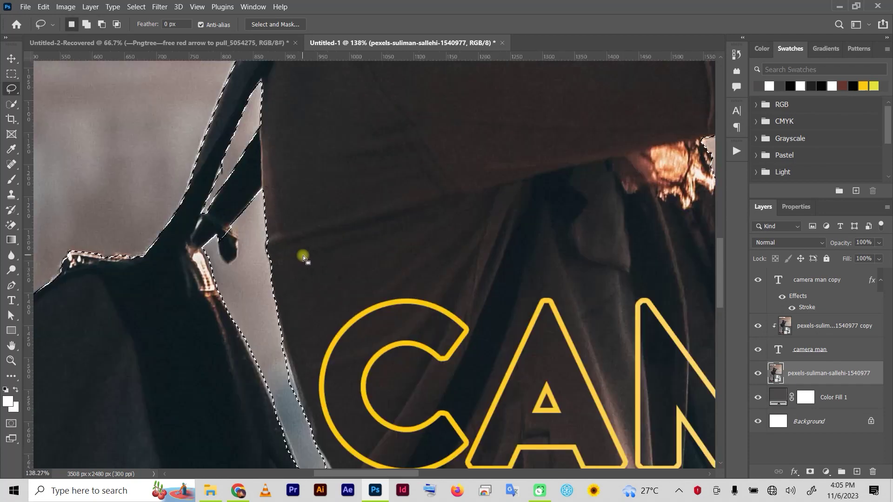
scroll(269, 231, up, 3)
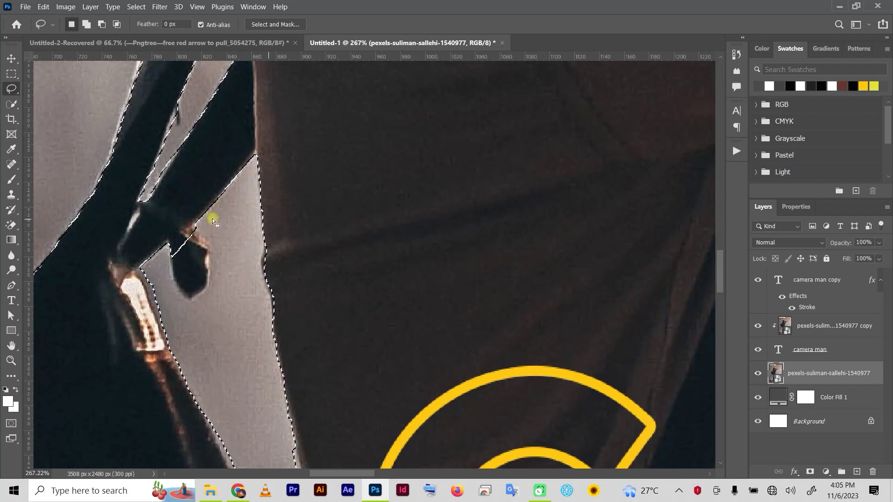
key(shift)
drag(181, 293, 169, 247)
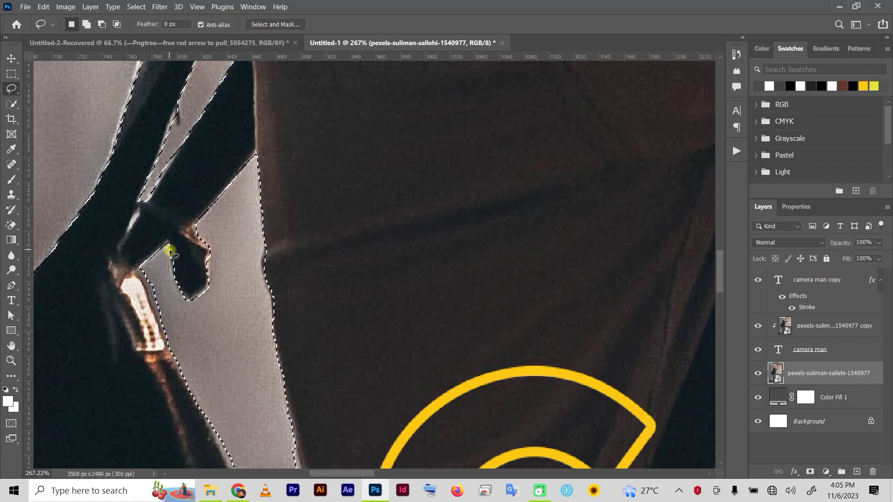
Add the two small unselected spots on the camera lens beside the thumb to the selection.
scroll(422, 274, down, 6)
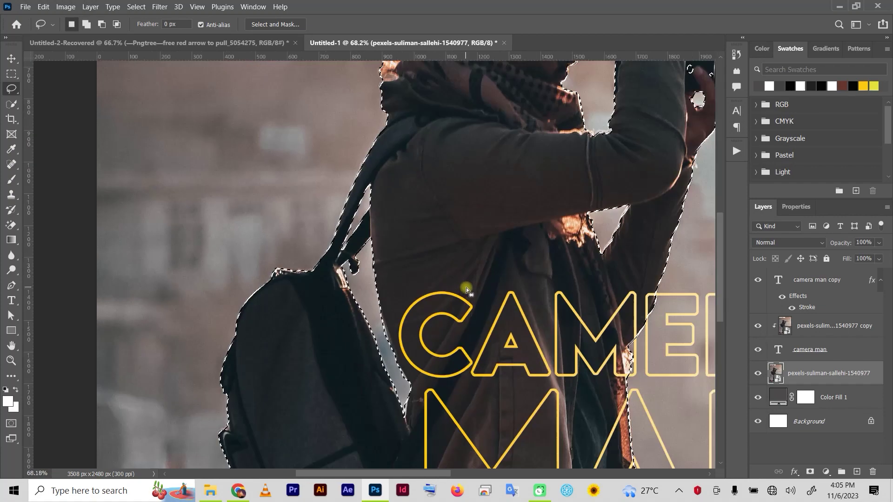
key(space)
drag(515, 117, 315, 260)
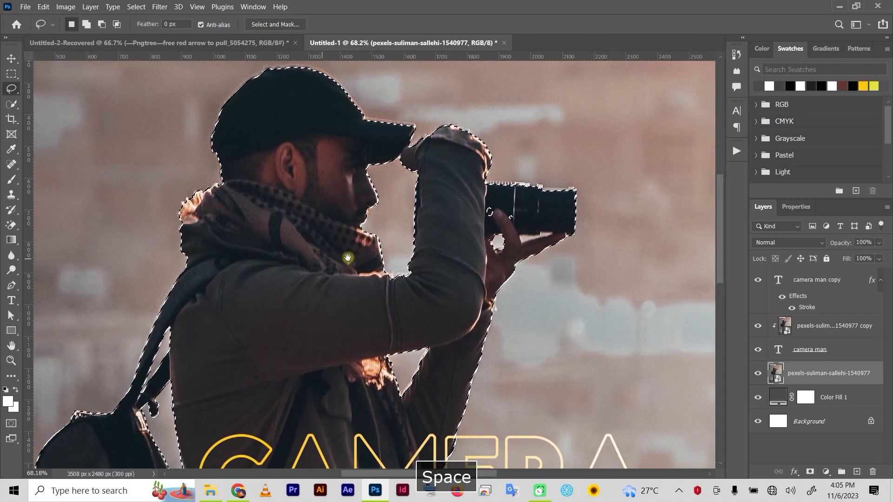
scroll(539, 219, up, 3)
scroll(520, 213, up, 5)
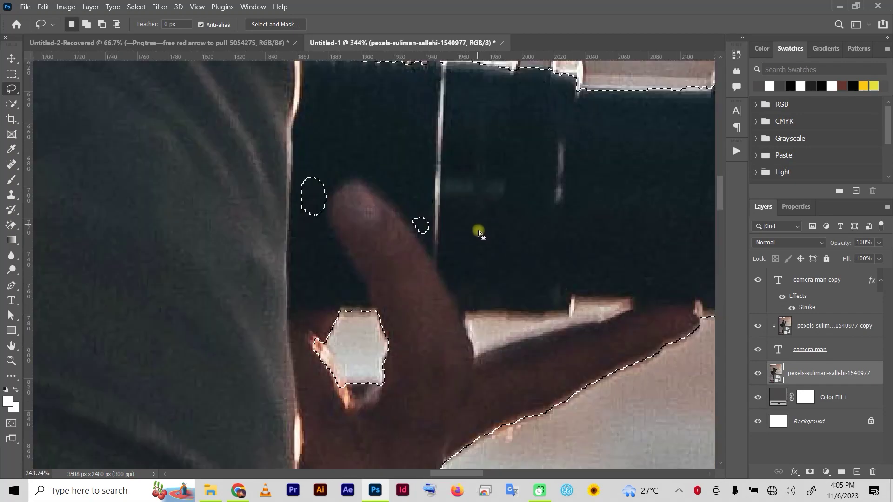
key(space)
mouse_move(520, 274)
mouse_down()
mouse_move(447, 211)
mouse_move(448, 201)
mouse_up()
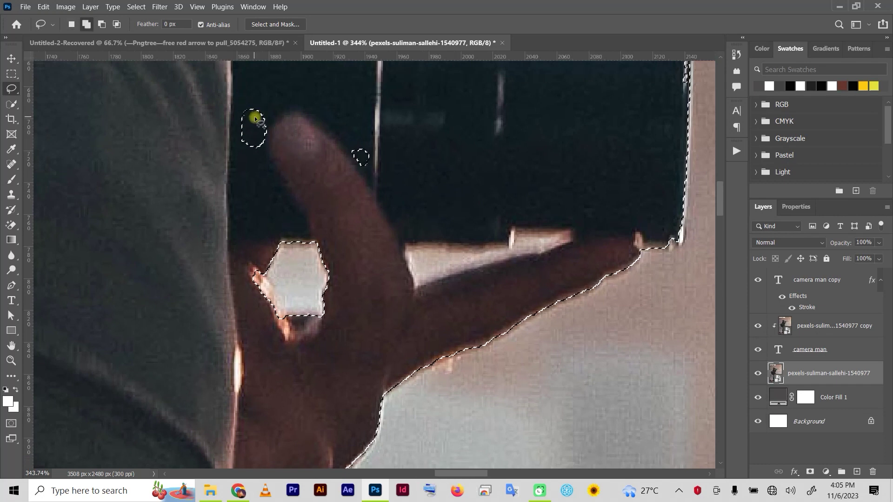
key(shift)
drag(256, 98, 257, 100)
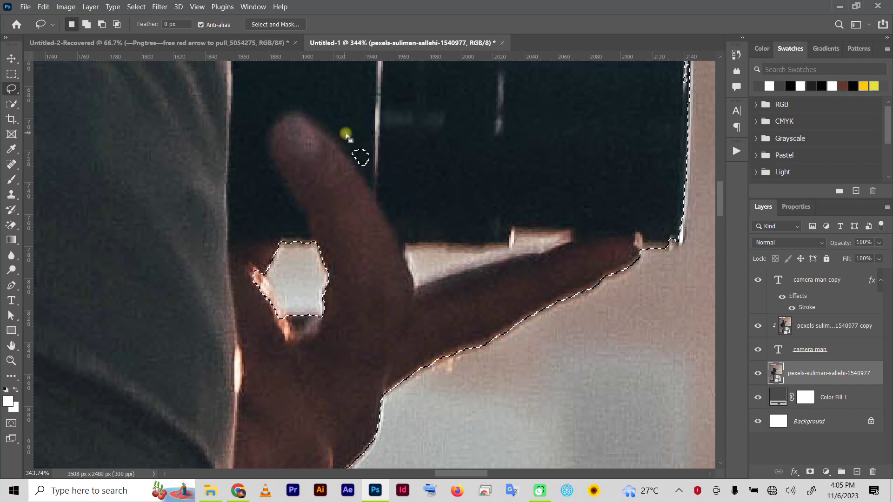
mouse_move(368, 139)
mouse_down()
mouse_move(337, 158)
mouse_move(366, 136)
mouse_up()
Subtract the background gap between the underside of the lens and the outstretched finger from the selection.
key(alt)
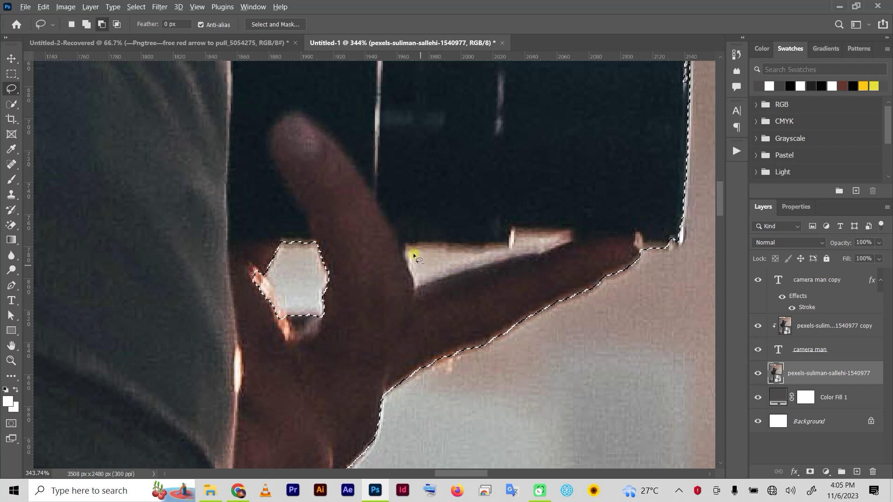
mouse_move(406, 250)
mouse_down()
mouse_move(413, 285)
mouse_move(422, 286)
mouse_move(545, 250)
mouse_move(564, 233)
mouse_up()
drag(513, 248, 408, 251)
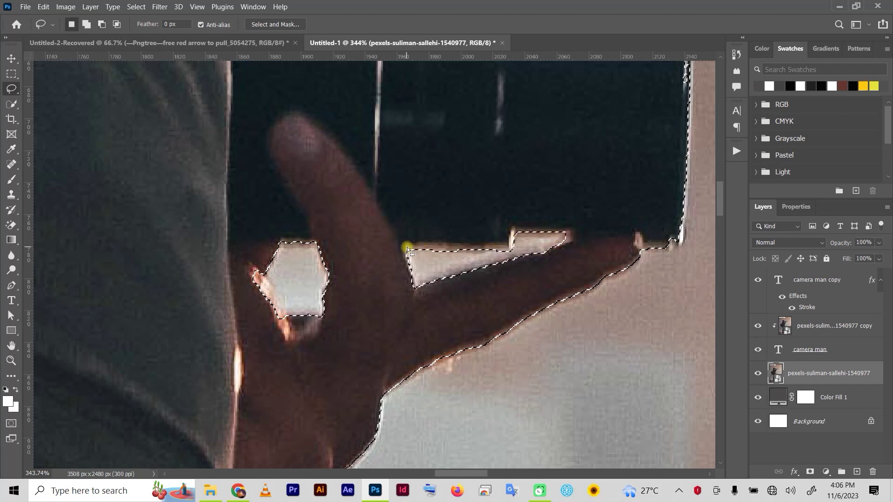
Check the selection outline around the man and add a layer mask from it to the original photo layer.
scroll(473, 331, down, 5)
scroll(309, 250, down, 2)
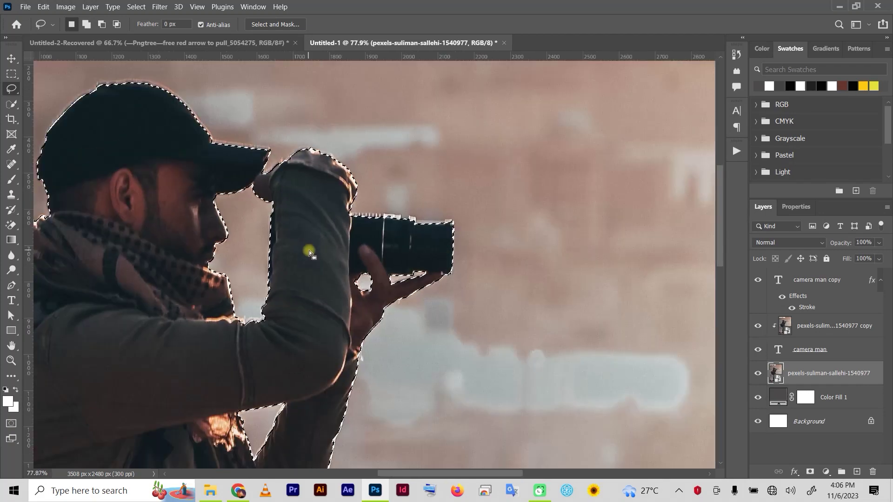
key(space)
drag(116, 146, 406, 167)
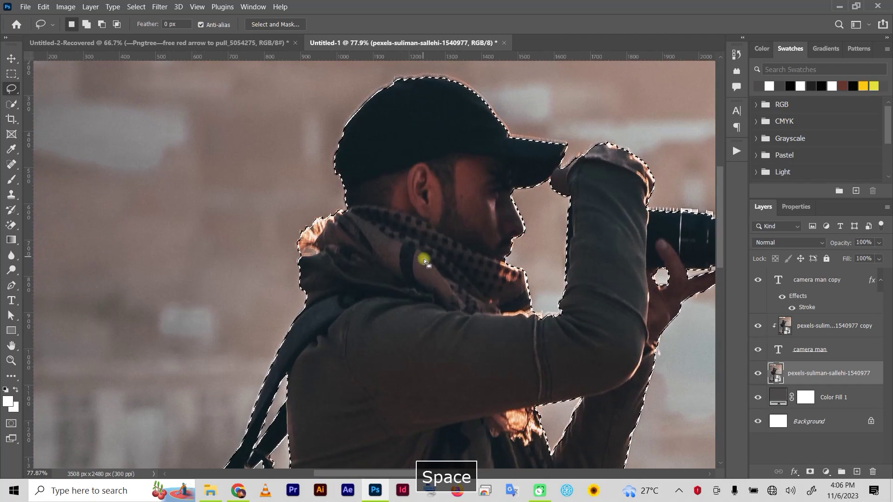
scroll(424, 259, down, 4)
drag(499, 317, 420, 168)
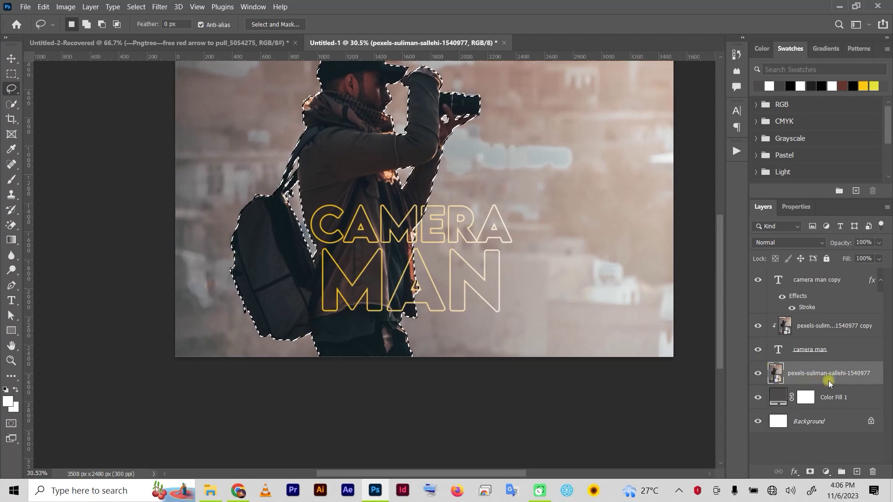
click(809, 471)
key(space)
drag(498, 146, 439, 255)
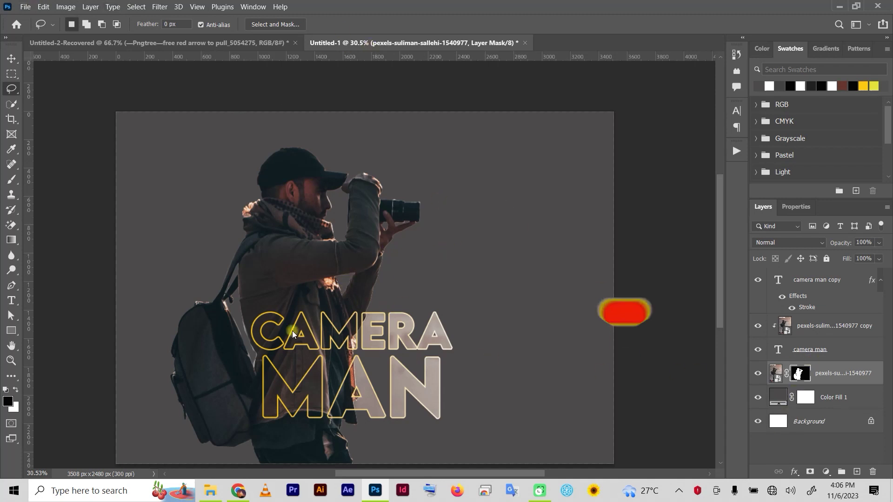
Group the masked photo, clipped photo copy and both camera man text layers, and add an empty layer above the group.
key(space)
drag(374, 212, 278, 237)
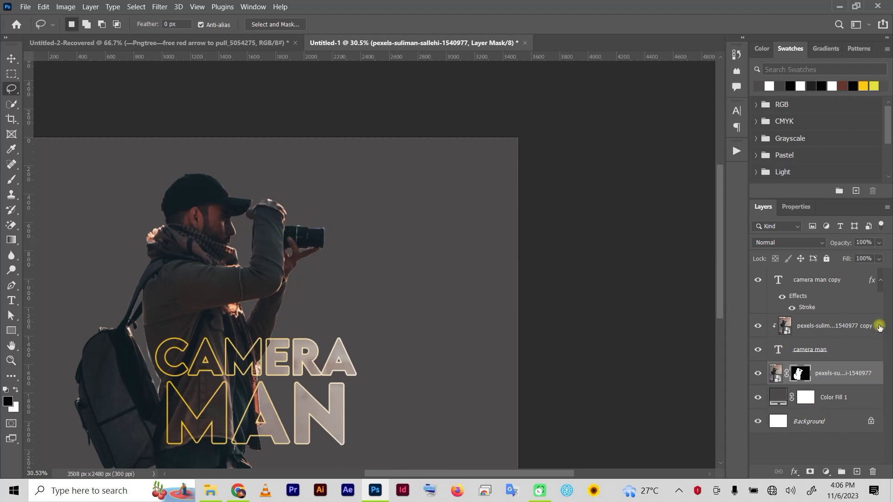
shift+click(801, 281)
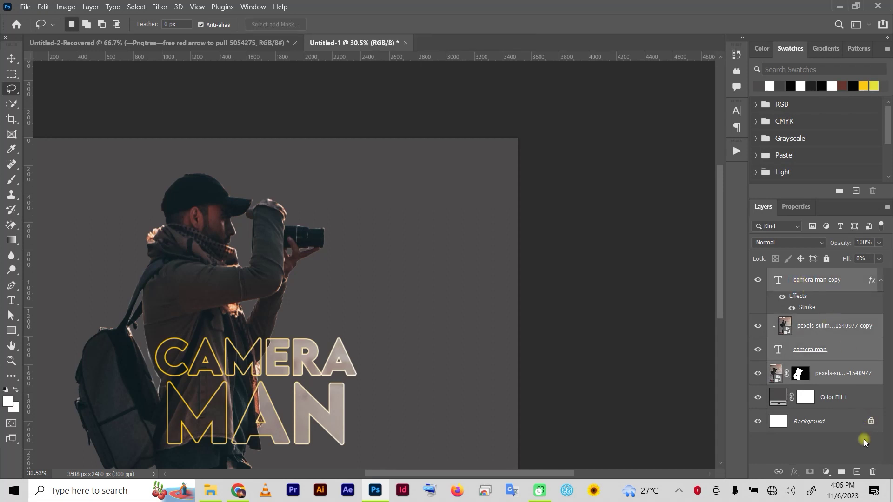
click(842, 472)
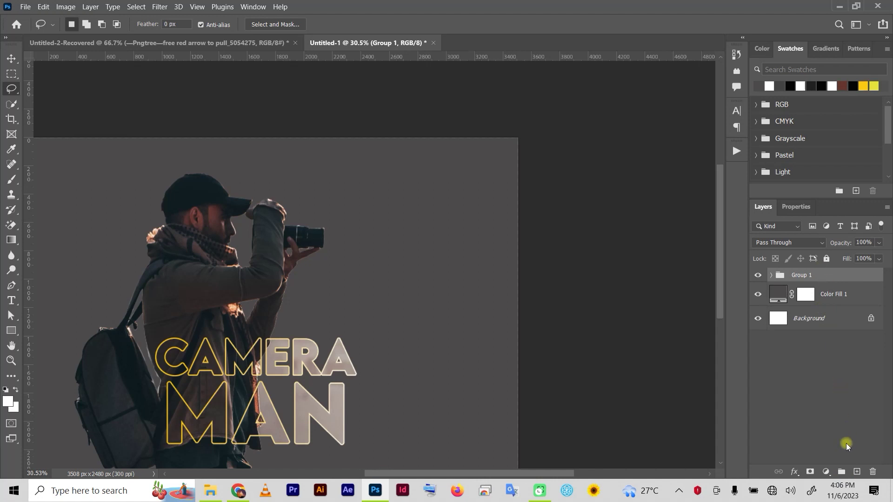
click(855, 472)
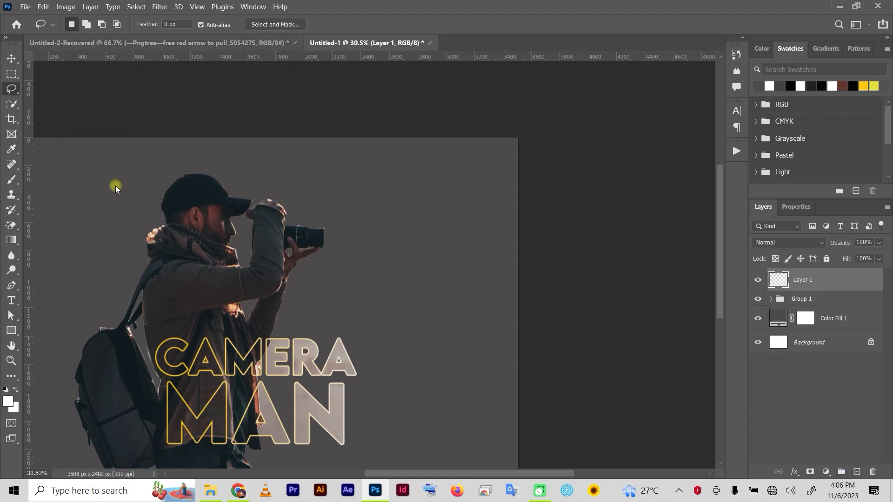
Start a white-filled Pen shape at the lens's upper front corner, running its upper edge diagonally beyond the canvas's top edge.
key(space)
drag(237, 145, 246, 100)
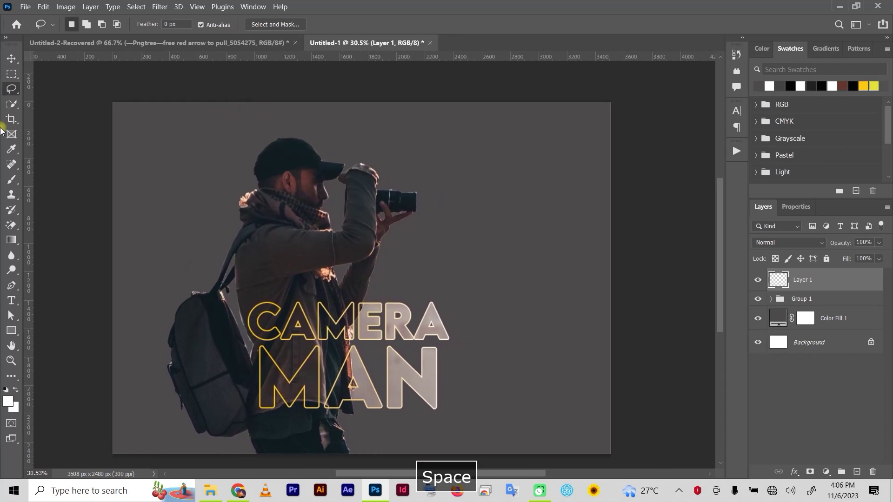
click(12, 285)
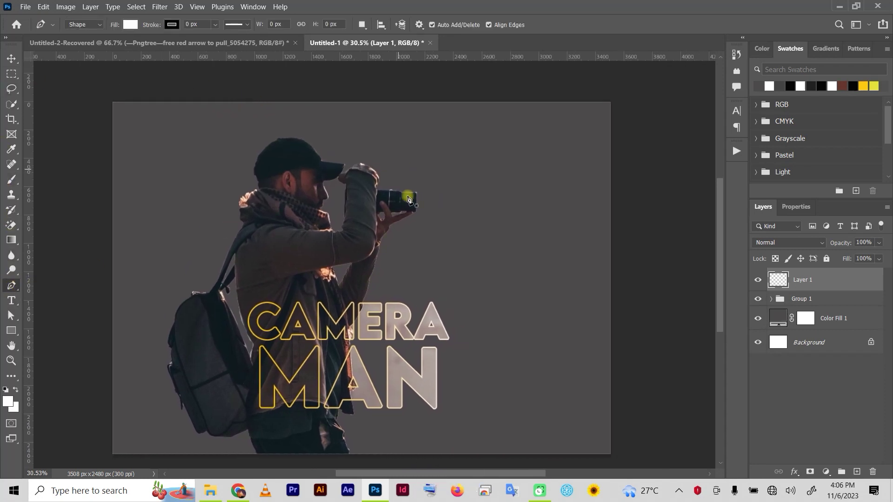
scroll(463, 188, up, 4)
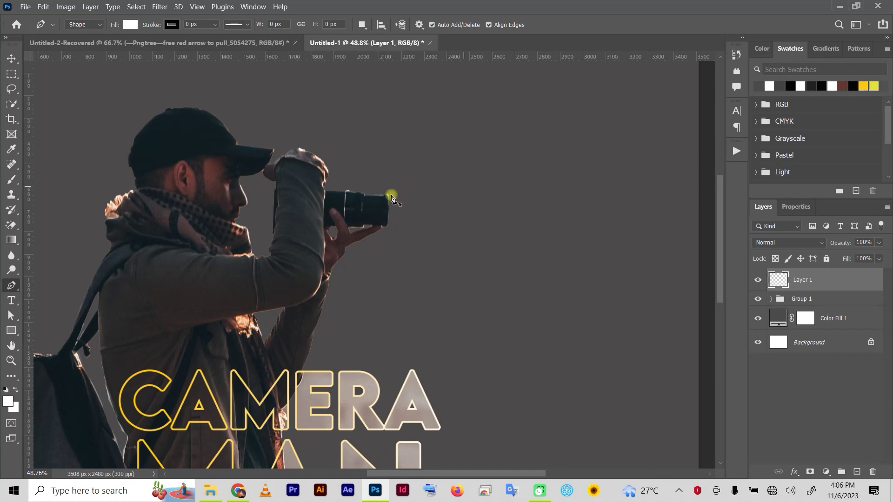
scroll(386, 198, up, 1)
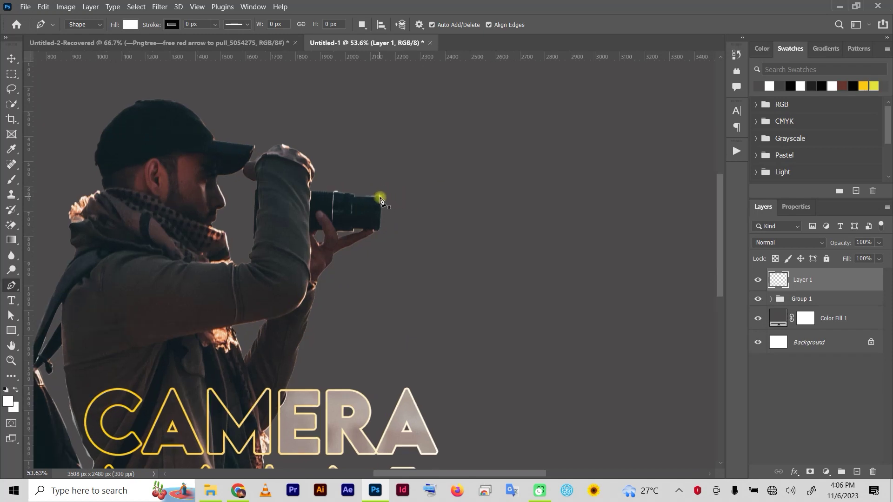
click(379, 198)
scroll(442, 184, down, 5)
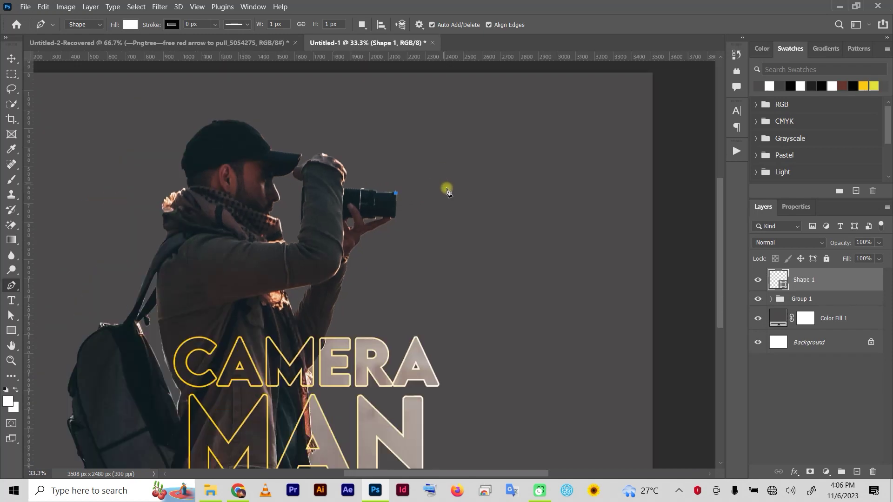
scroll(443, 183, down, 3)
key(space)
drag(442, 104, 414, 214)
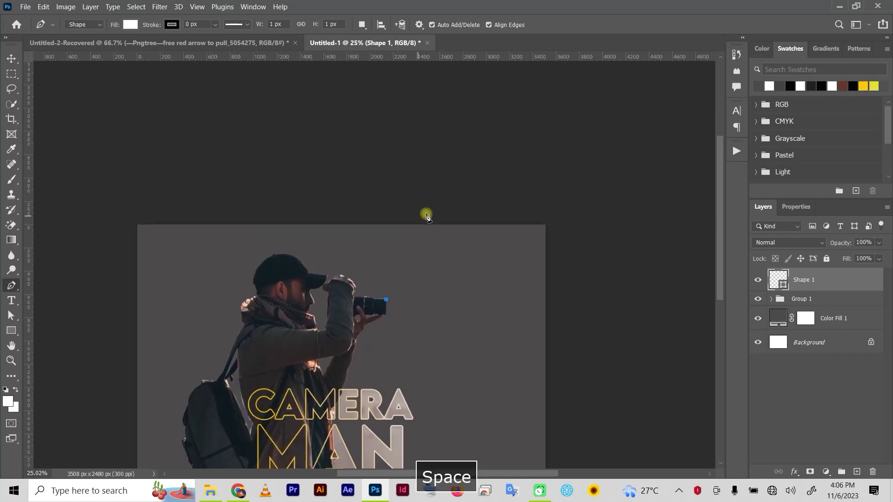
click(475, 192)
click(528, 136)
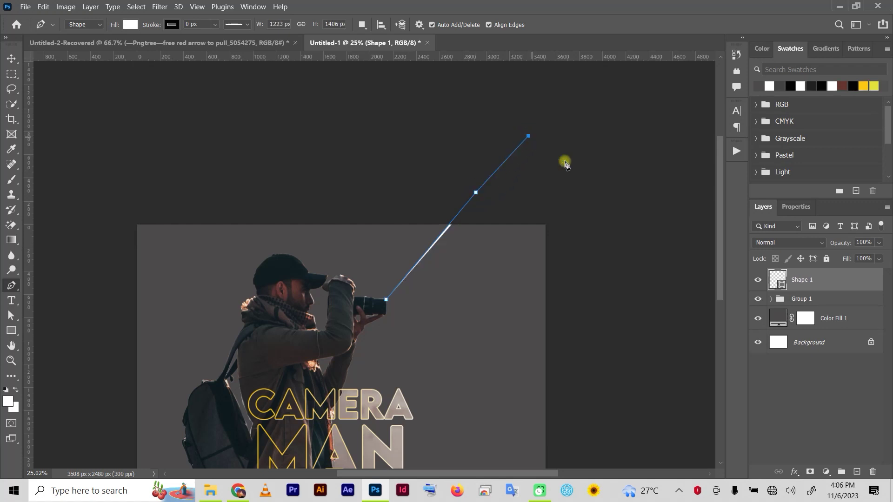
Complete the beam shape, about 2550 by 2870 px, with points beyond the canvas's right side, closing it at the lens's lower front corner.
click(683, 239)
key(space)
drag(673, 339, 596, 205)
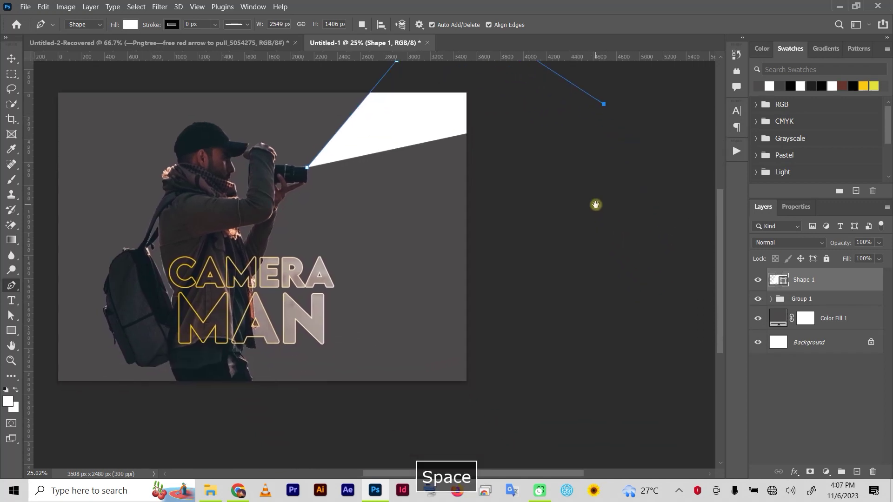
click(543, 320)
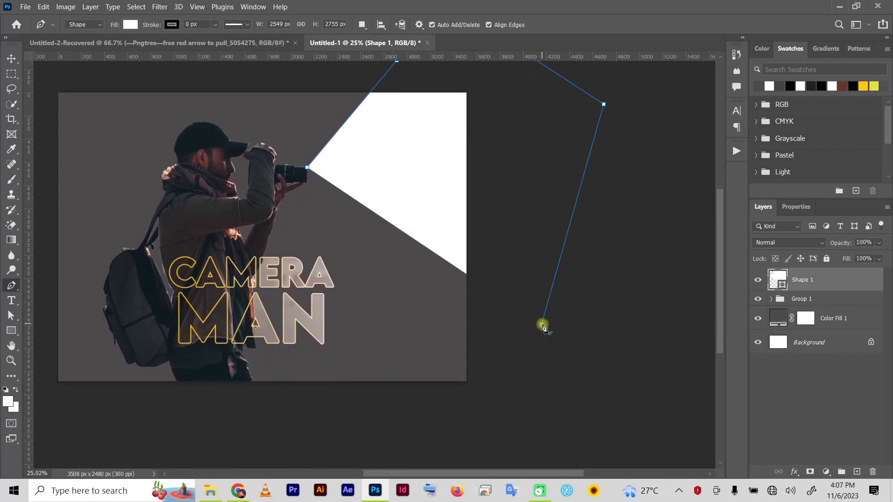
click(481, 338)
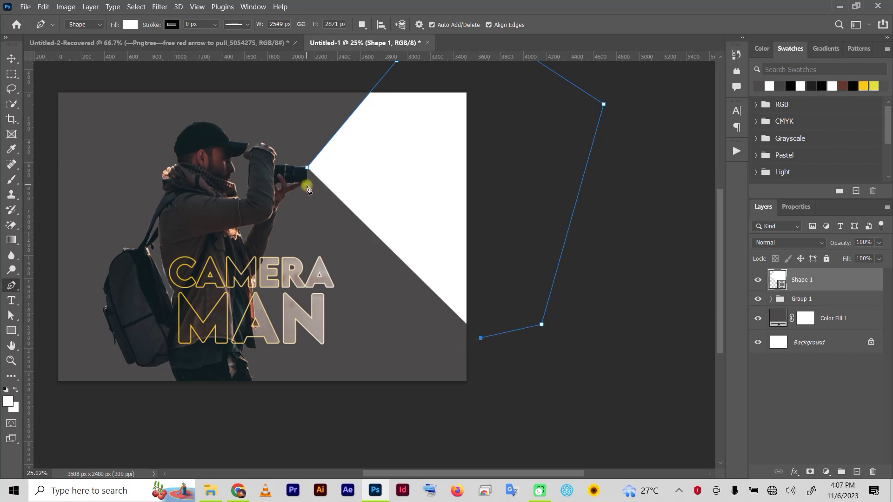
click(307, 187)
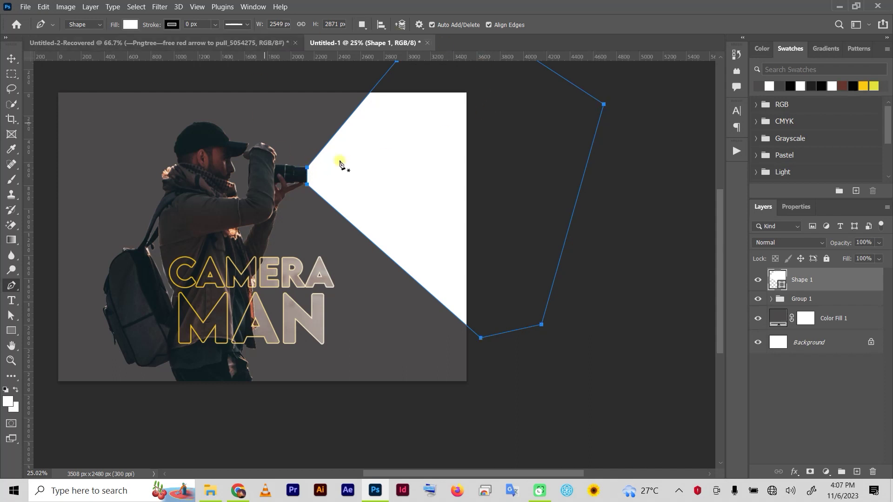
Fill the beam shape with a linear black-to-white gradient rotated to 169 degrees, with the white end at the lens.
click(11, 59)
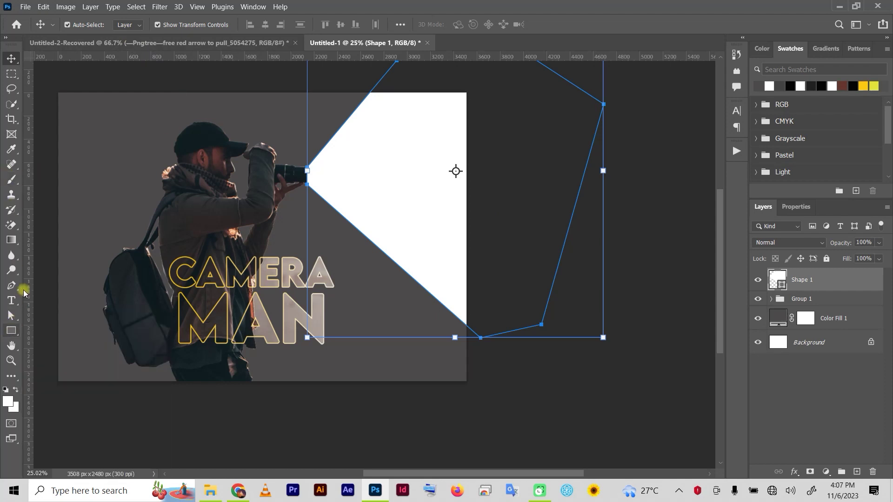
key(p)
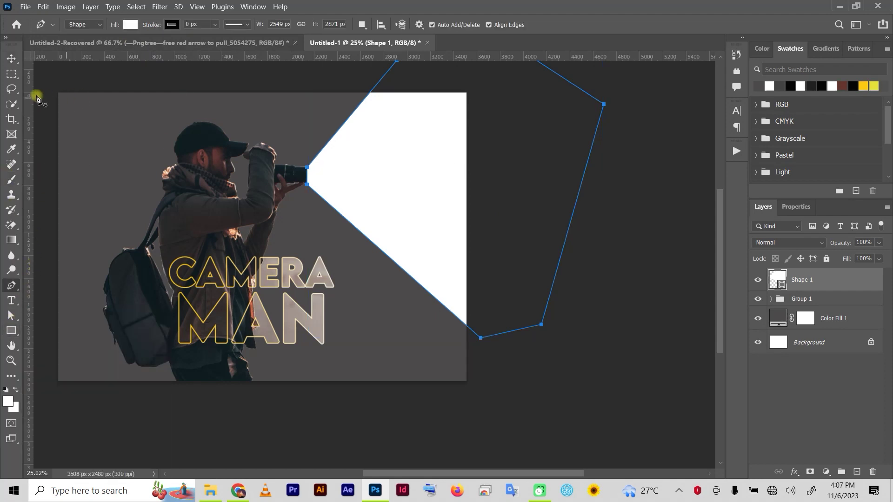
click(132, 25)
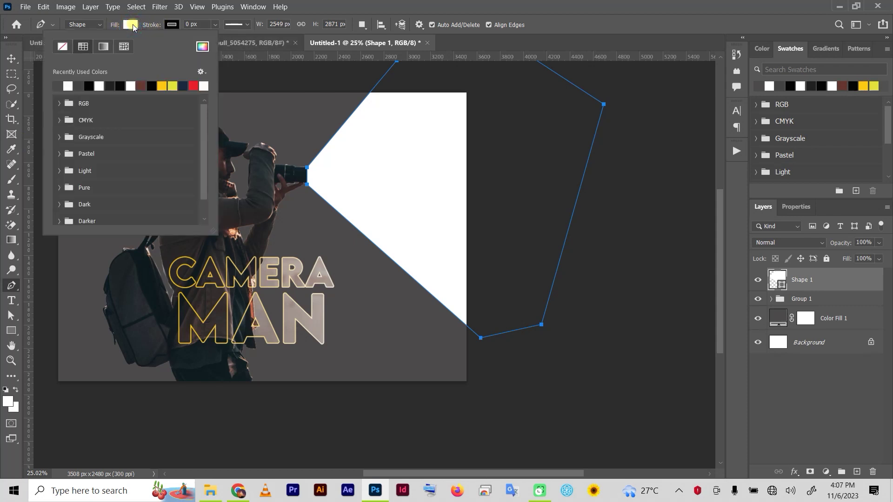
click(104, 47)
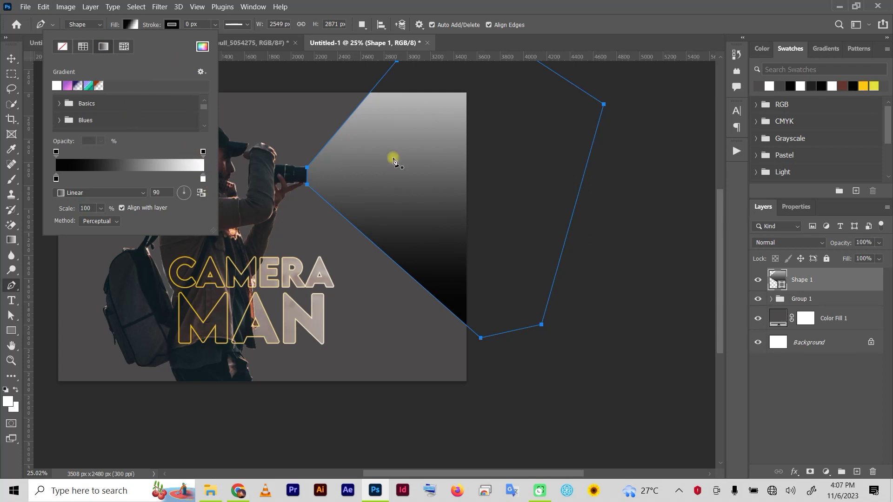
click(181, 193)
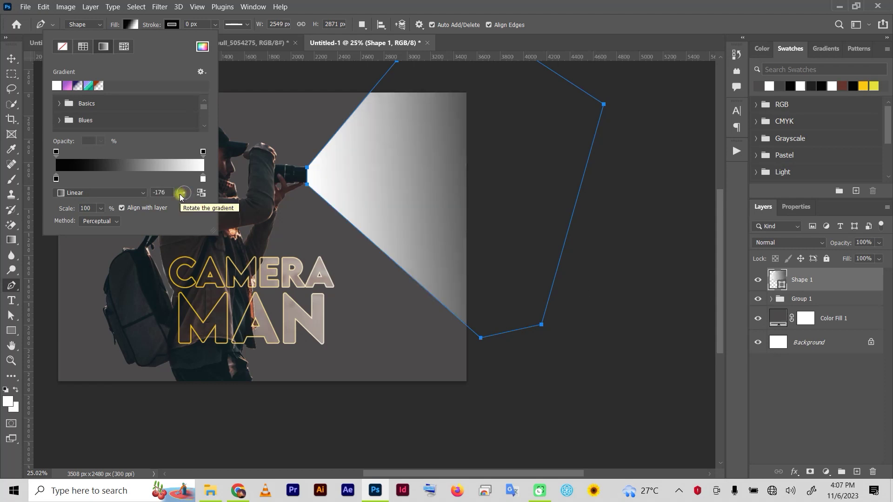
click(179, 193)
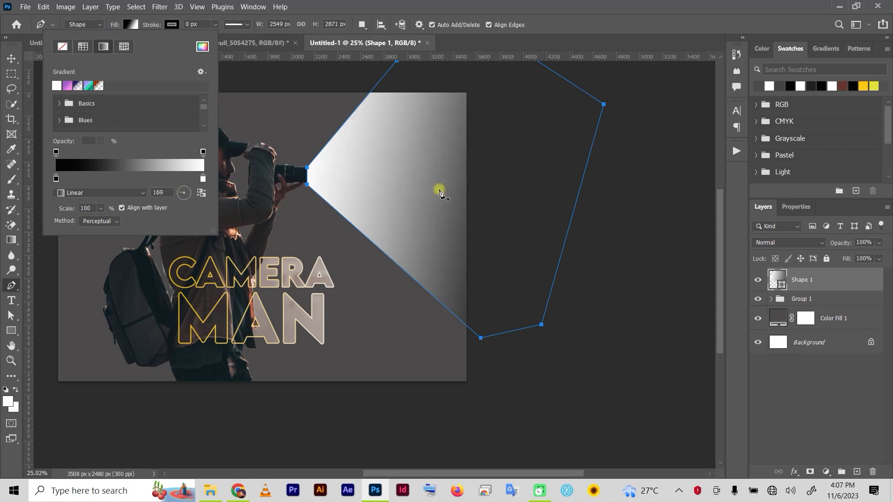
Convert the Shape 1 beam layer to a smart object and apply a Gaussian Blur with a 72.6-pixel radius.
click(827, 278)
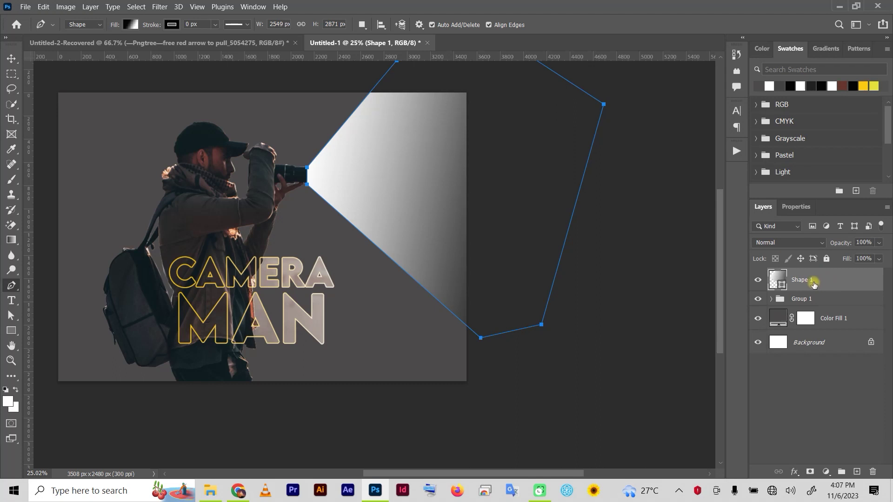
click(159, 7)
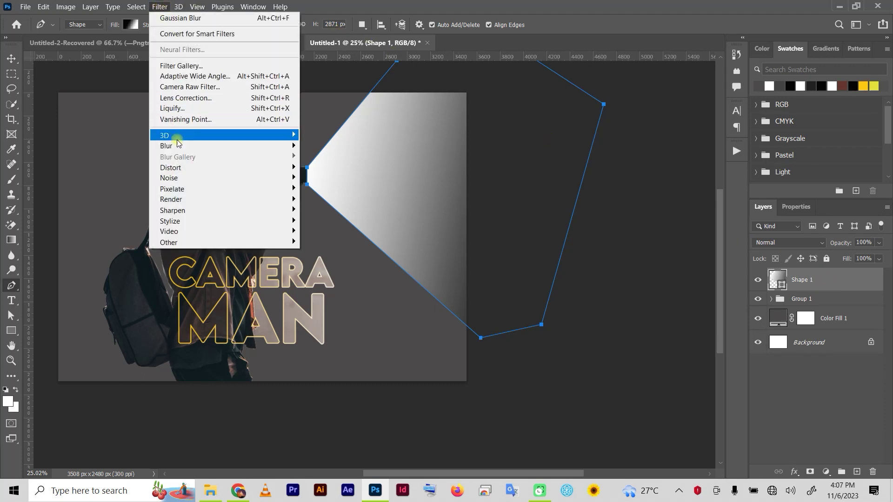
mouse_move(175, 145)
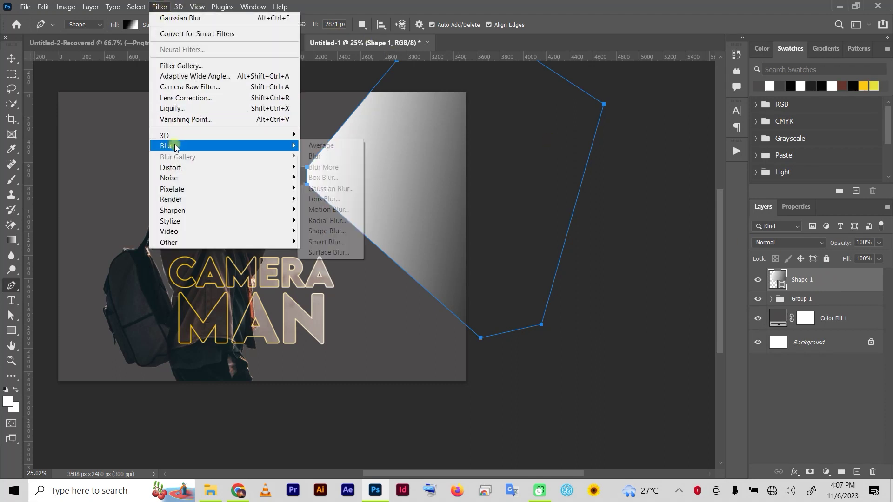
click(321, 189)
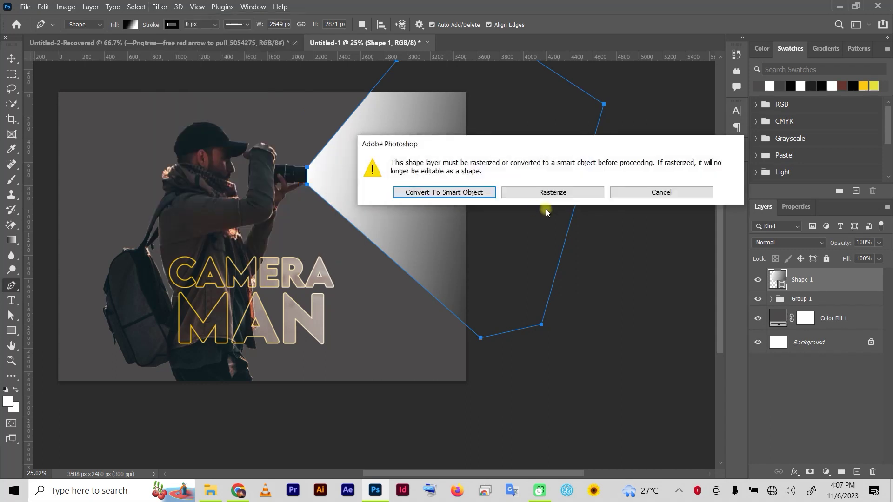
click(444, 192)
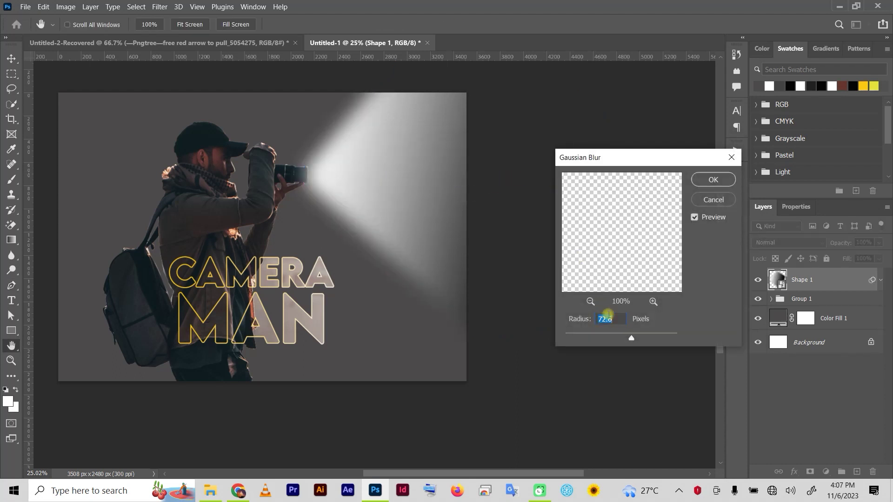
drag(629, 340, 648, 337)
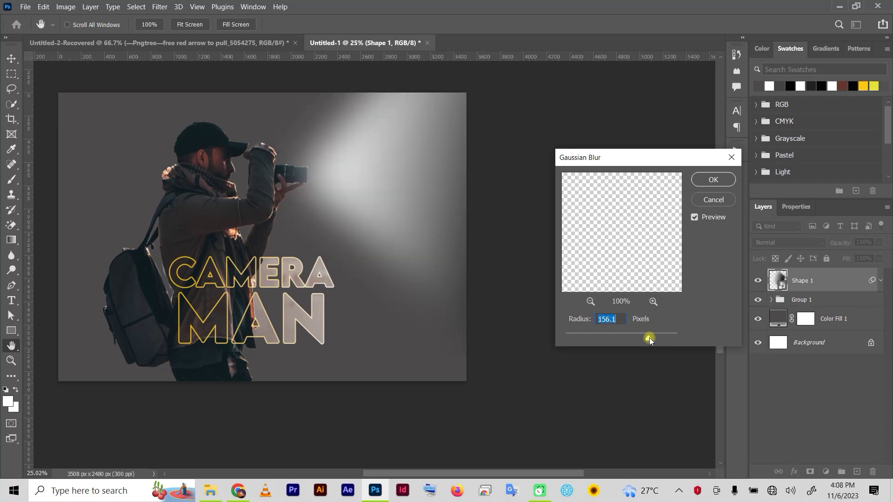
drag(648, 336, 631, 342)
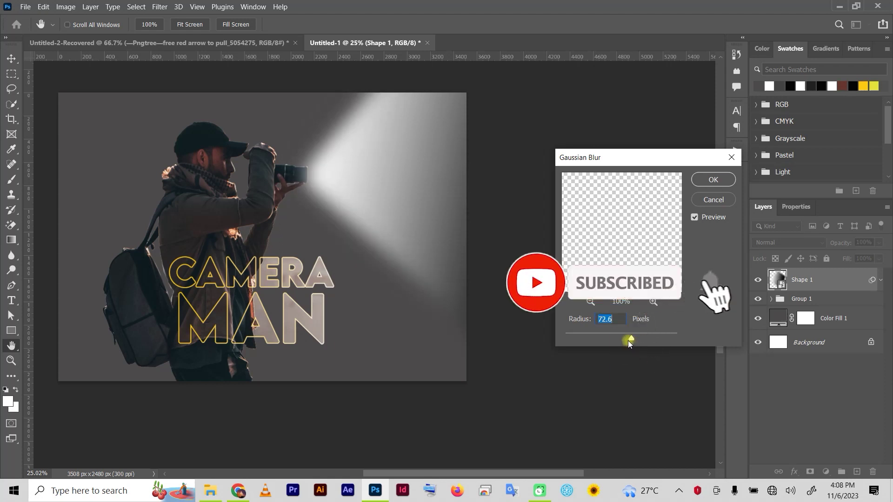
click(720, 181)
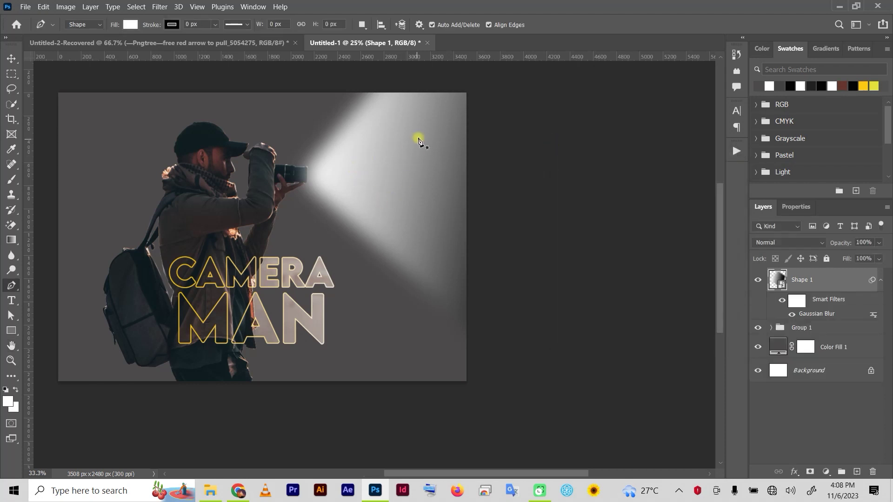
Duplicate the masked photo layer from Group 1 and move the copy above the Shape 1 beam layer.
scroll(419, 140, up, 2)
drag(208, 126, 378, 217)
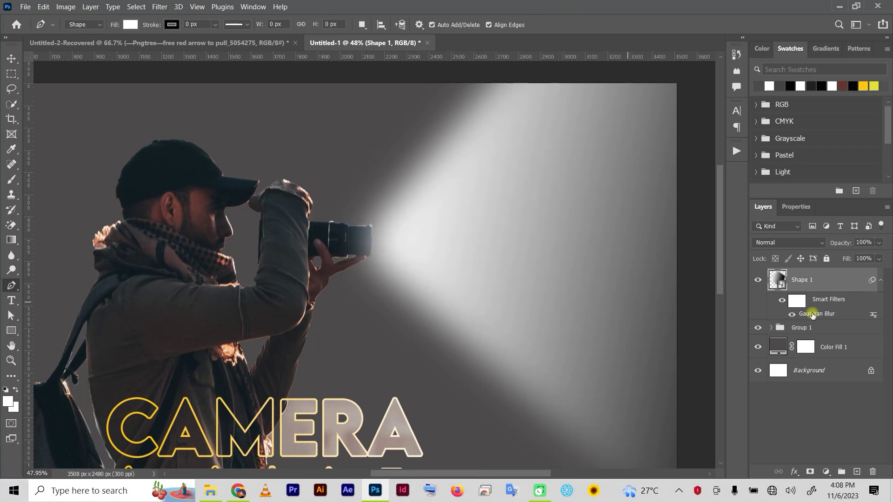
click(770, 327)
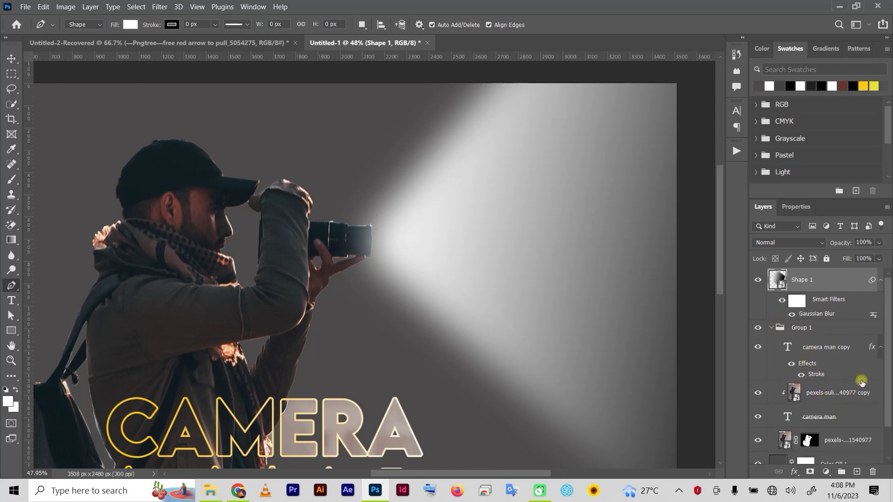
drag(888, 366, 888, 390)
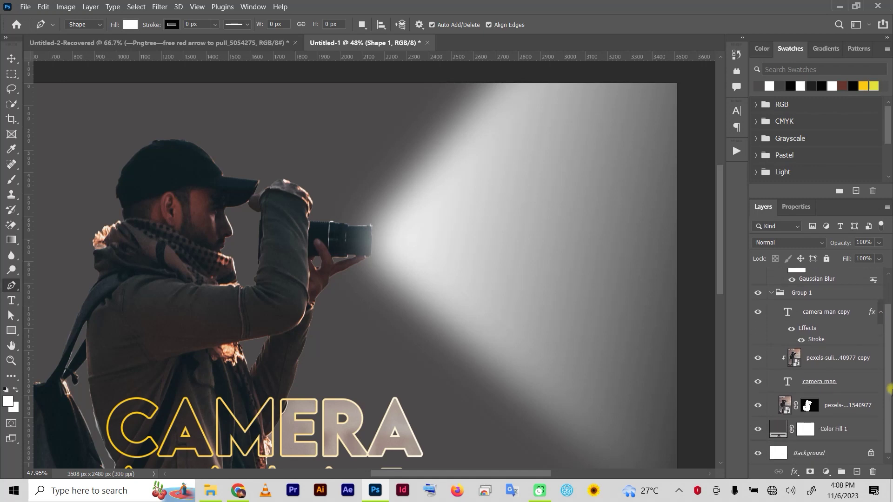
click(843, 407)
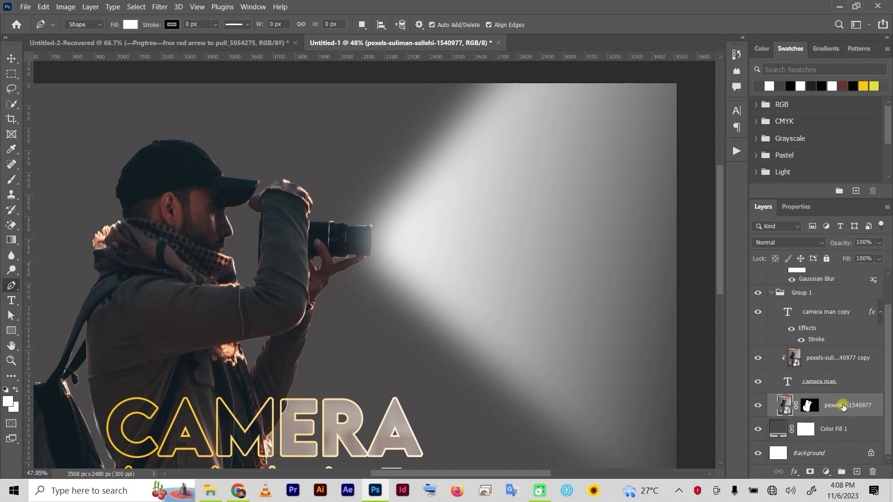
key(ctrl+j)
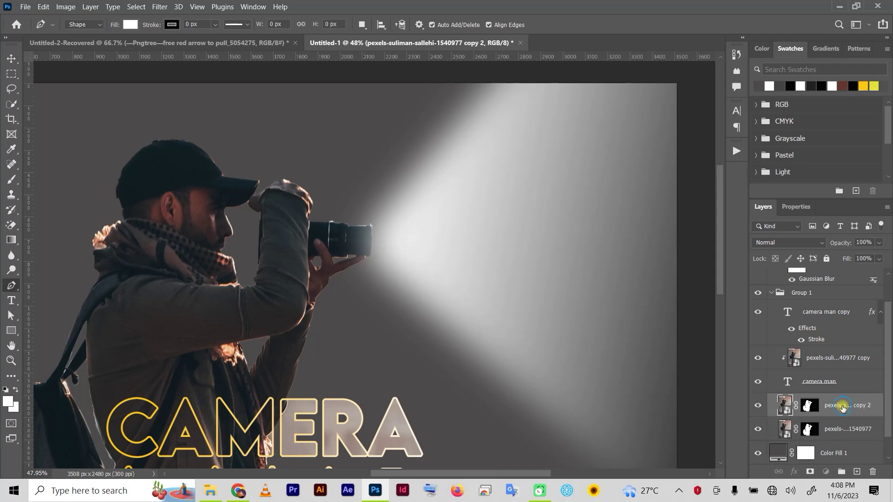
drag(842, 407, 846, 286)
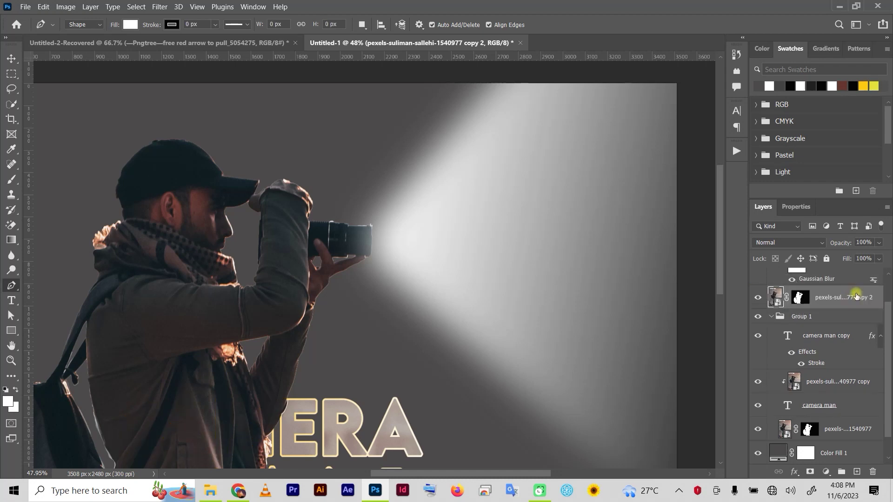
drag(888, 335, 889, 294)
drag(827, 332, 830, 277)
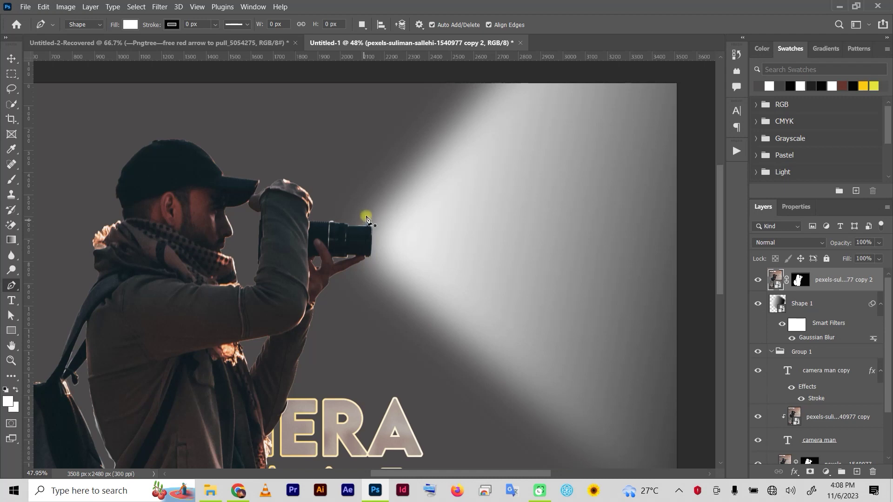
Paint black on the top photo copy's mask over the lettering with a soft 243 px brush at 52% opacity, then deselect the layer.
scroll(414, 318, down, 3)
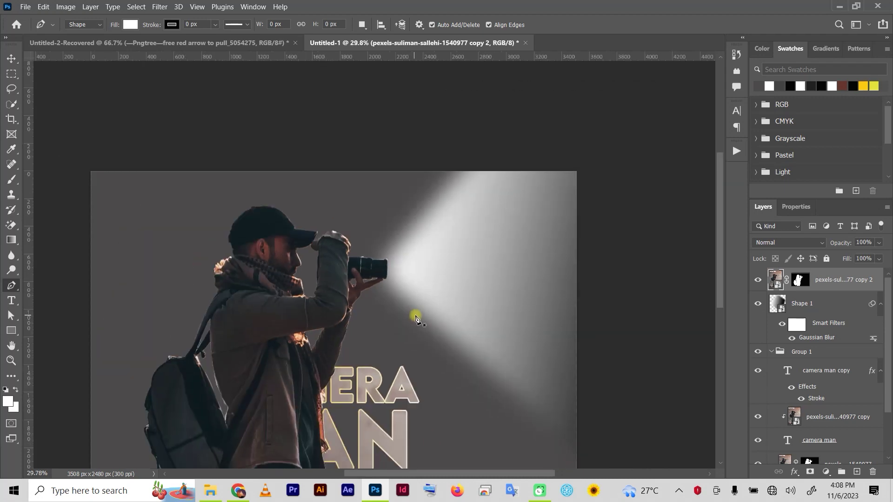
scroll(416, 319, down, 1)
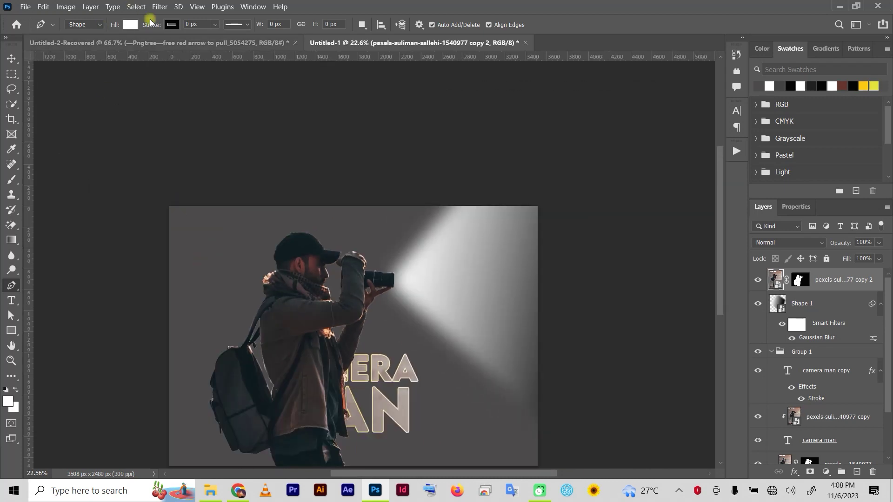
key(space)
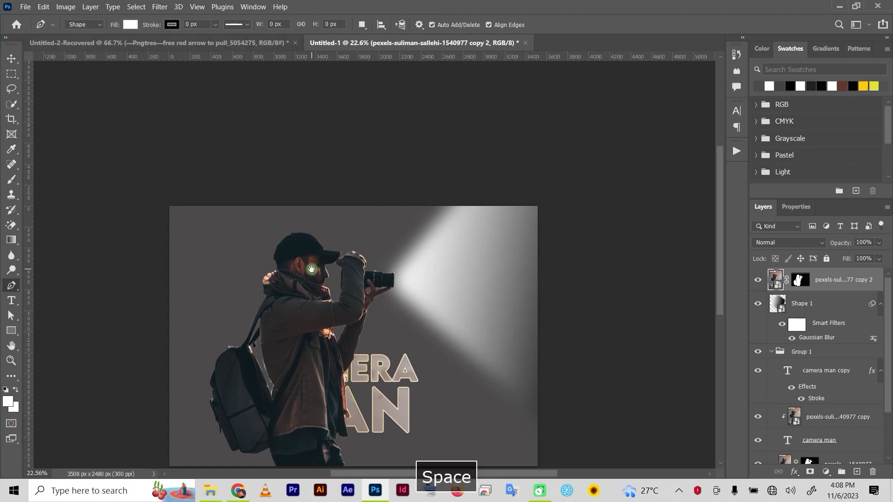
drag(313, 269, 315, 168)
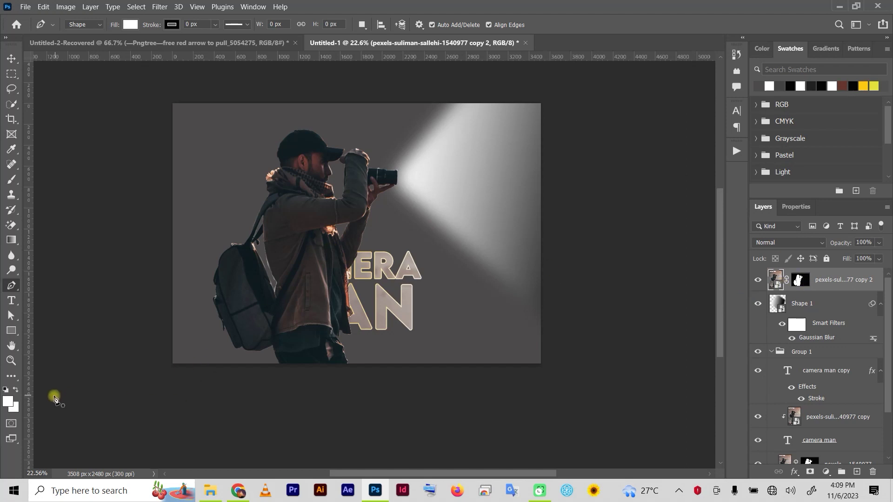
click(6, 389)
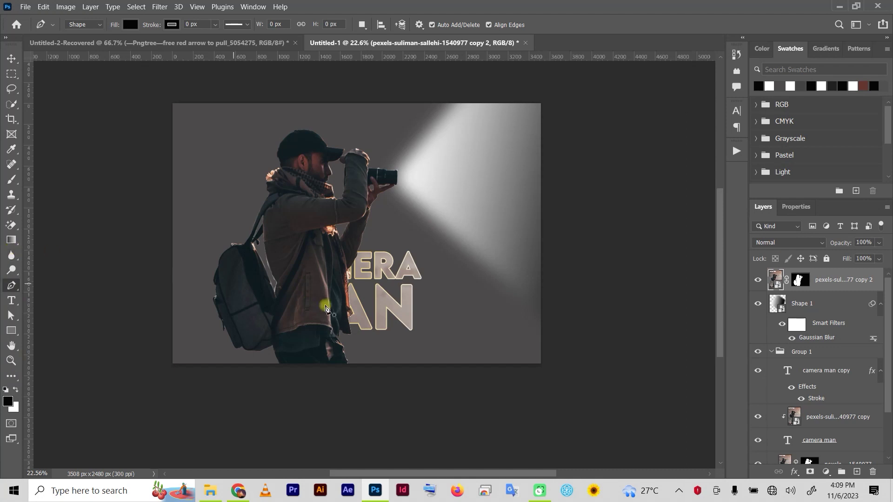
click(799, 280)
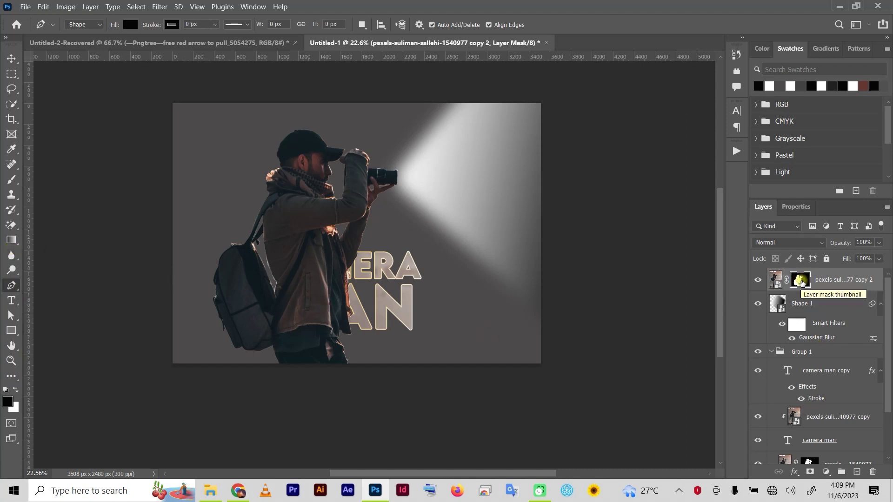
key(b)
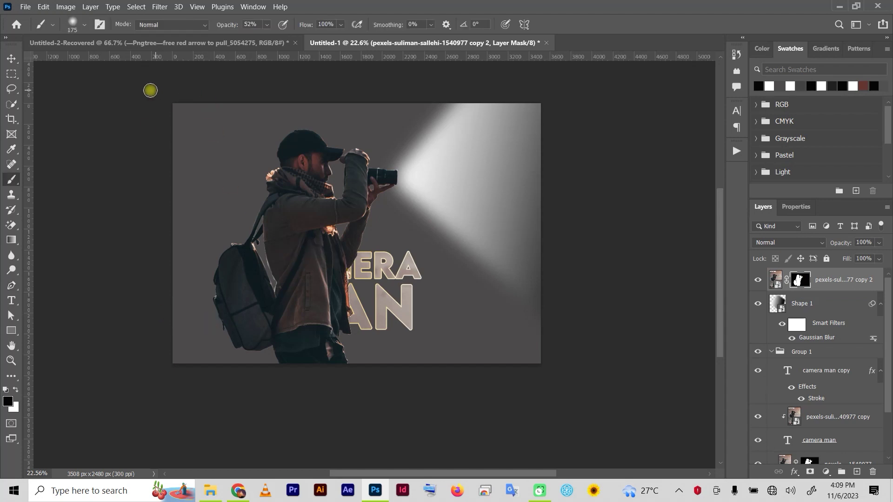
click(86, 26)
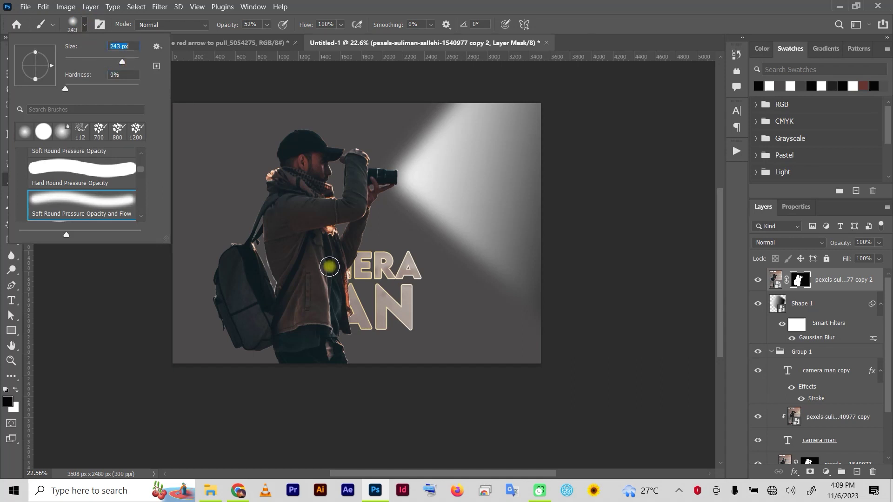
click(305, 267)
mouse_move(305, 267)
mouse_down()
mouse_move(345, 259)
mouse_move(328, 269)
mouse_move(277, 256)
mouse_move(302, 254)
mouse_move(283, 262)
mouse_move(284, 279)
mouse_move(305, 283)
mouse_move(332, 269)
mouse_move(298, 297)
mouse_move(307, 310)
mouse_move(317, 282)
mouse_move(324, 327)
mouse_move(294, 320)
mouse_move(283, 280)
mouse_move(276, 308)
mouse_move(283, 331)
mouse_move(307, 321)
mouse_move(323, 292)
mouse_move(338, 297)
mouse_move(338, 323)
mouse_move(349, 274)
mouse_move(357, 282)
mouse_move(320, 311)
mouse_move(352, 258)
mouse_move(355, 269)
mouse_move(336, 272)
mouse_move(275, 255)
mouse_move(288, 319)
mouse_move(316, 285)
mouse_move(358, 264)
mouse_move(347, 307)
mouse_move(321, 319)
mouse_move(356, 310)
mouse_move(304, 321)
mouse_up()
click(9, 58)
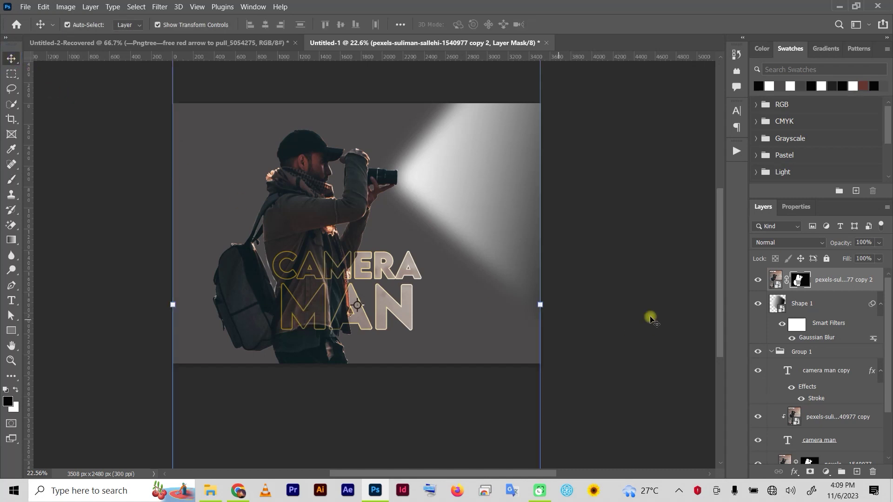
click(615, 294)
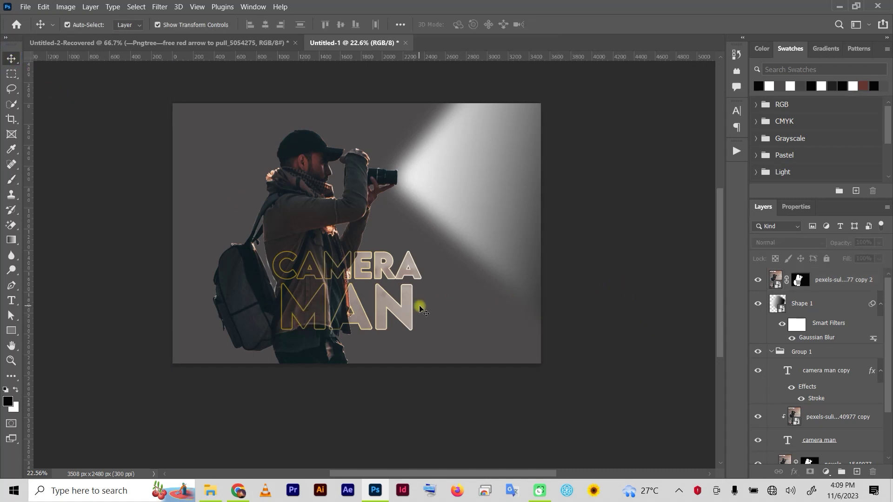